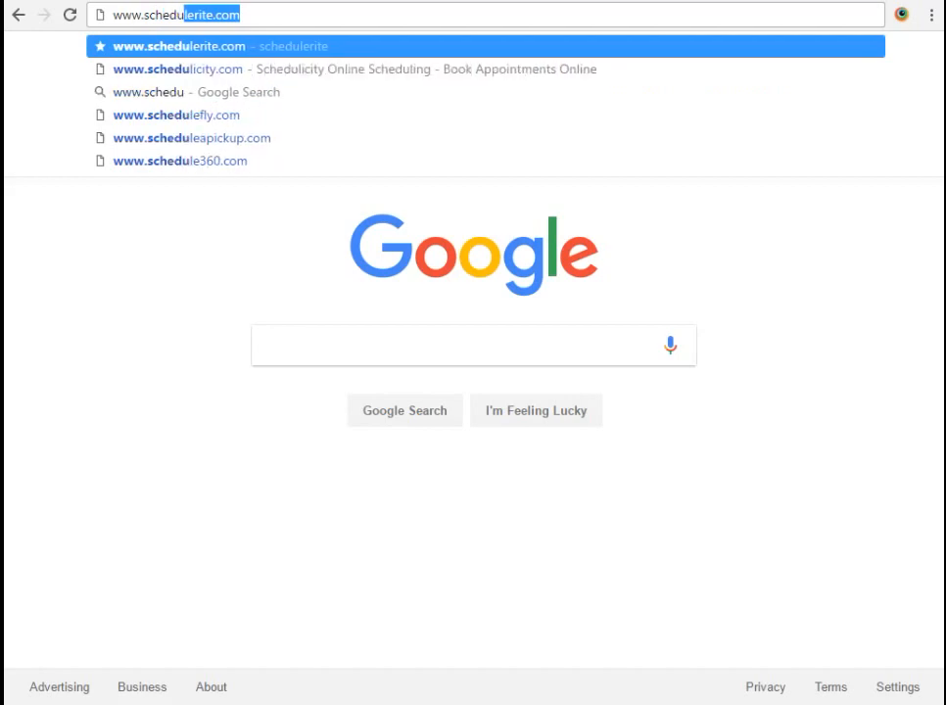
pyautogui.press('Return')
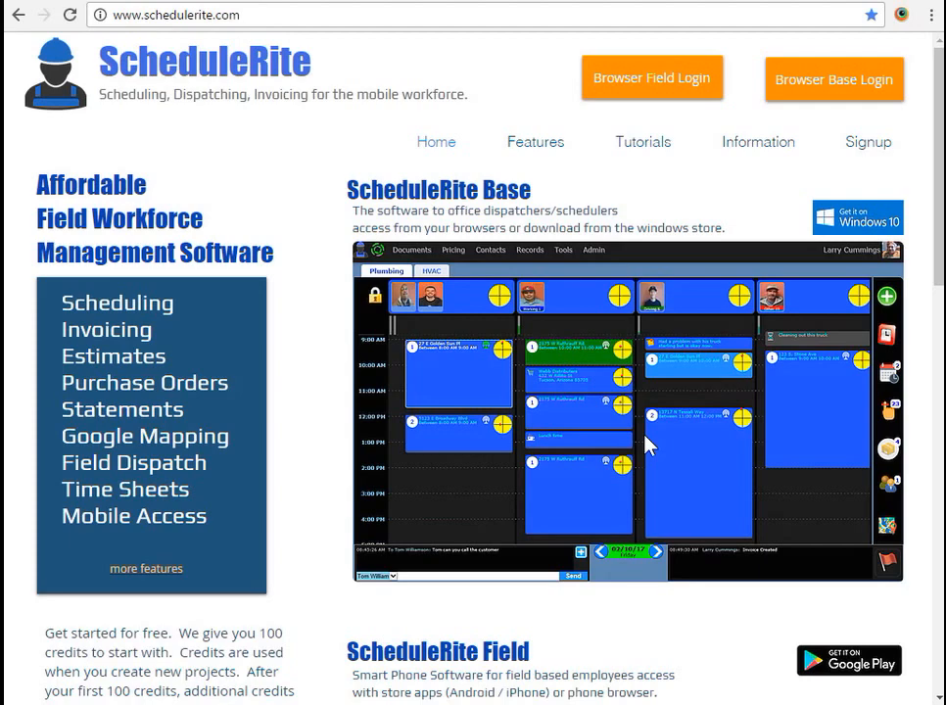
pyautogui.scroll(-3, 645, 437)
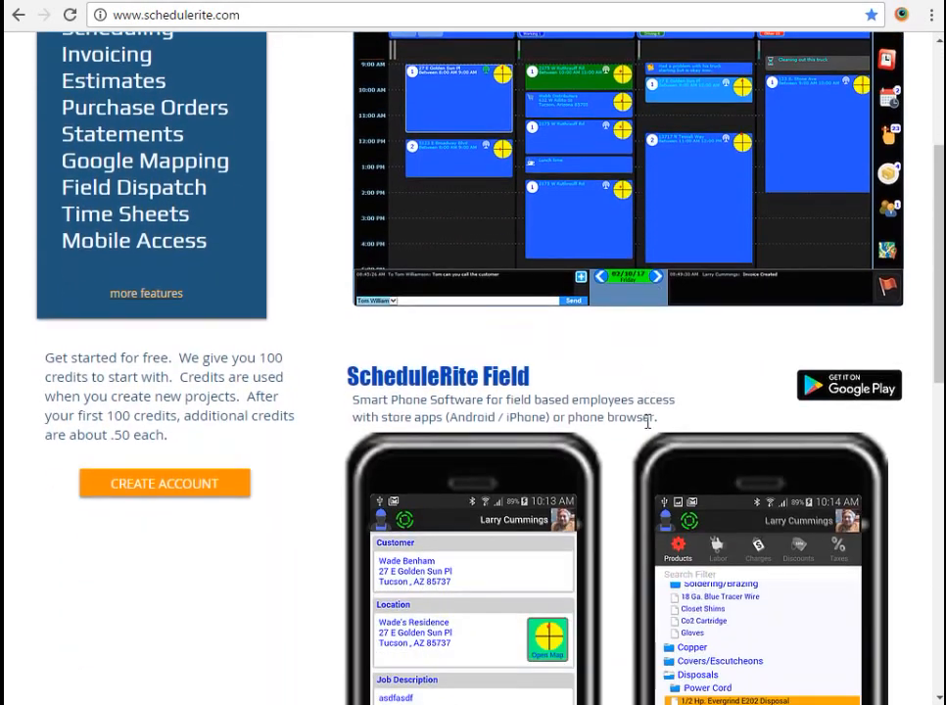
pyautogui.scroll(-1, 646, 426)
pyautogui.scroll(-1, 646, 431)
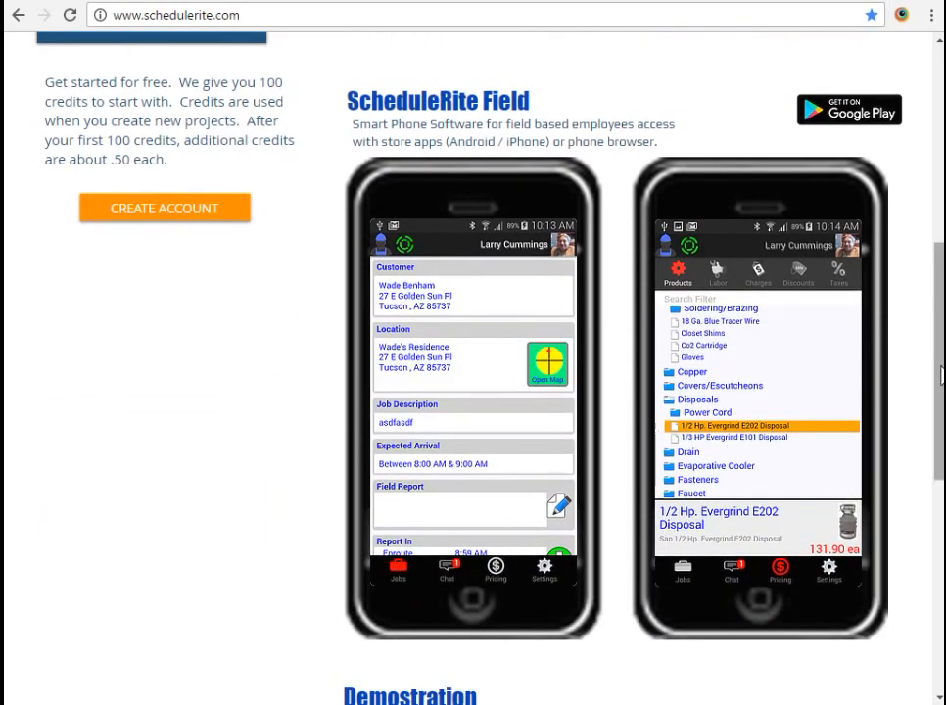
pyautogui.scroll(1, 941, 370)
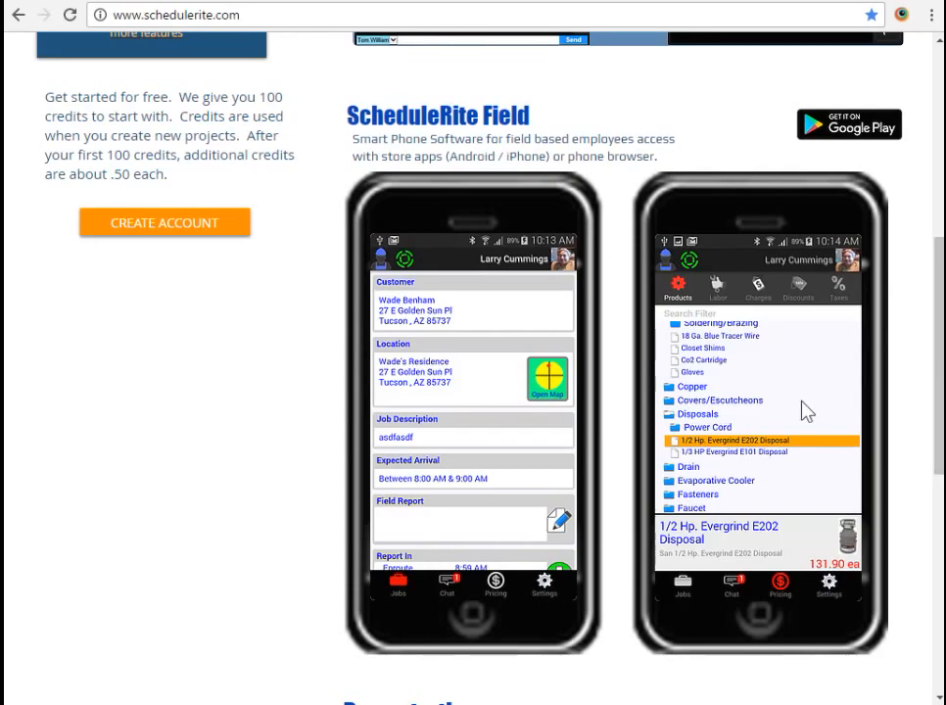
pyautogui.scroll(3, 940, 318)
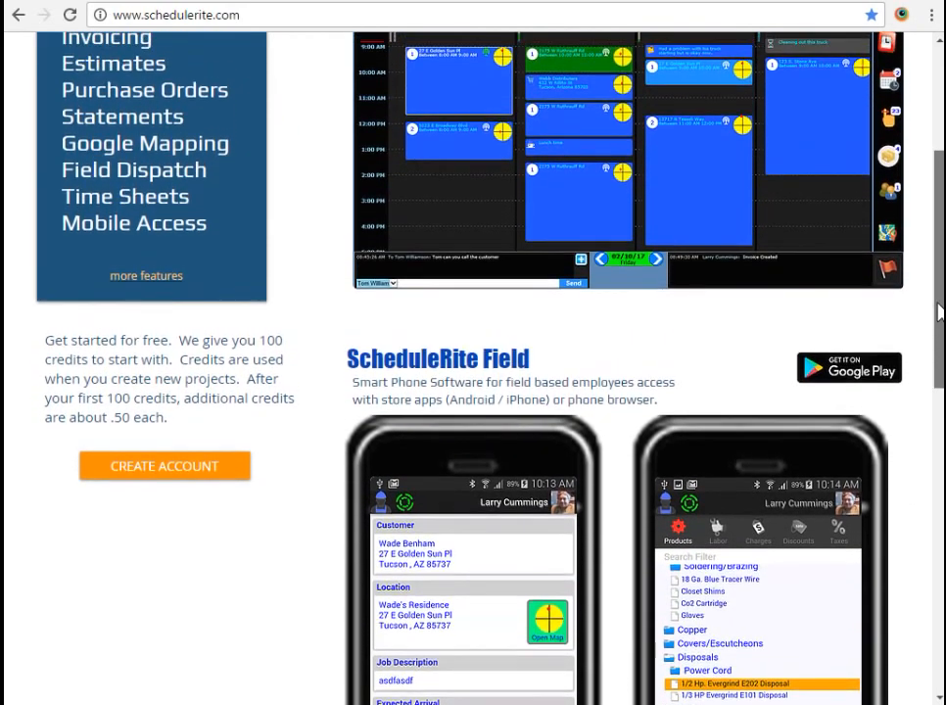
pyautogui.scroll(3, 938, 313)
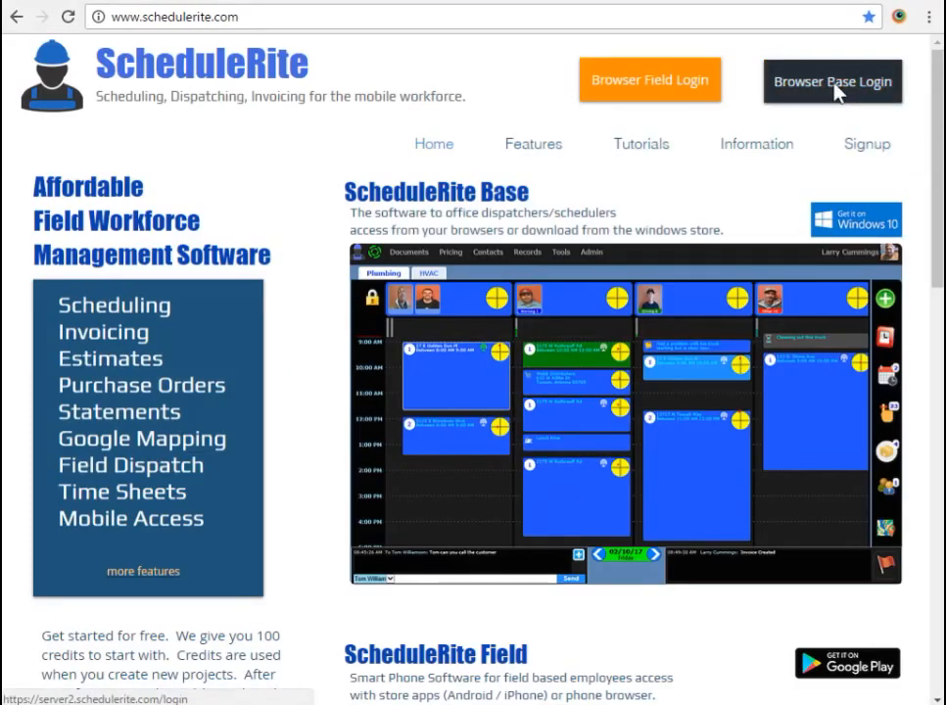
# - Log in through Browser Base Login and continue past the welcome dialog to the 02/11/17 Plumbing board
pyautogui.click(834, 87)
pyautogui.click(460, 346)
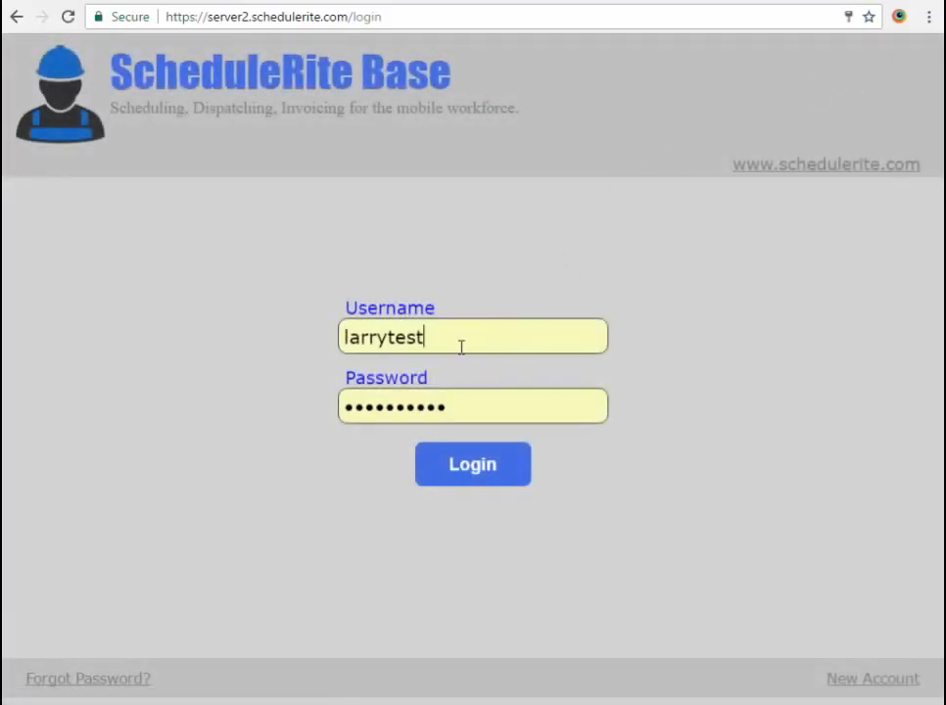
pyautogui.click(476, 474)
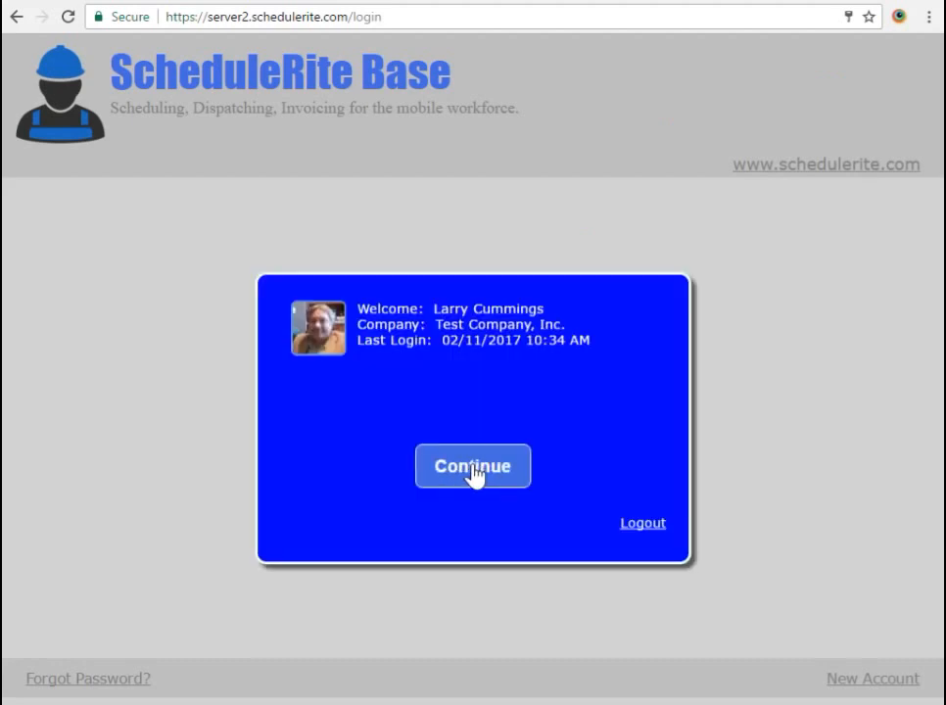
pyautogui.click(473, 472)
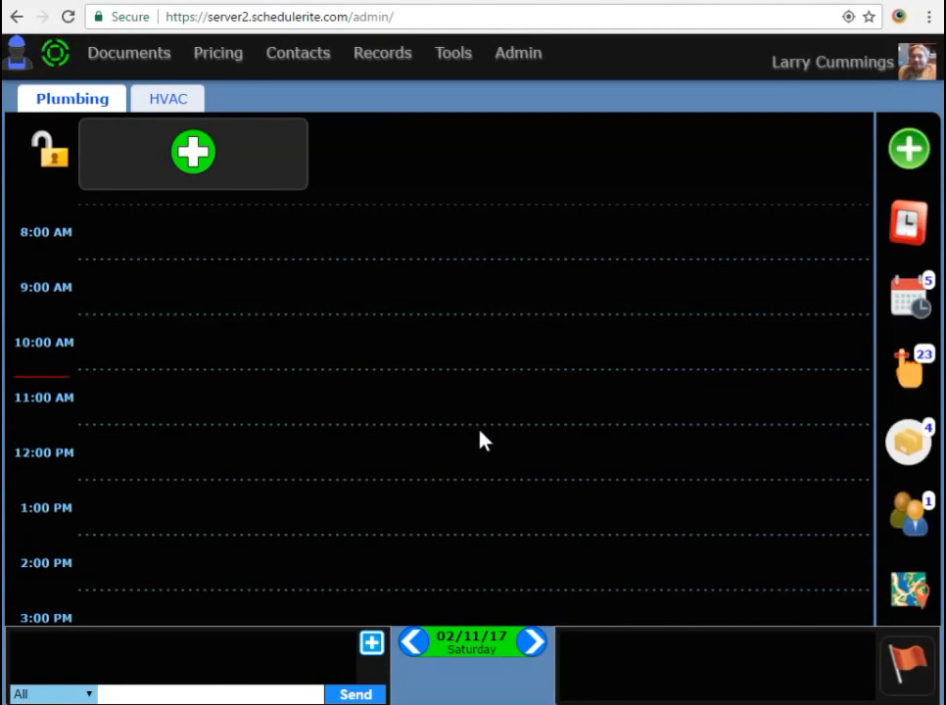
# - Add a first crew column and assign one technician to it
pyautogui.scroll(-1, 443, 557)
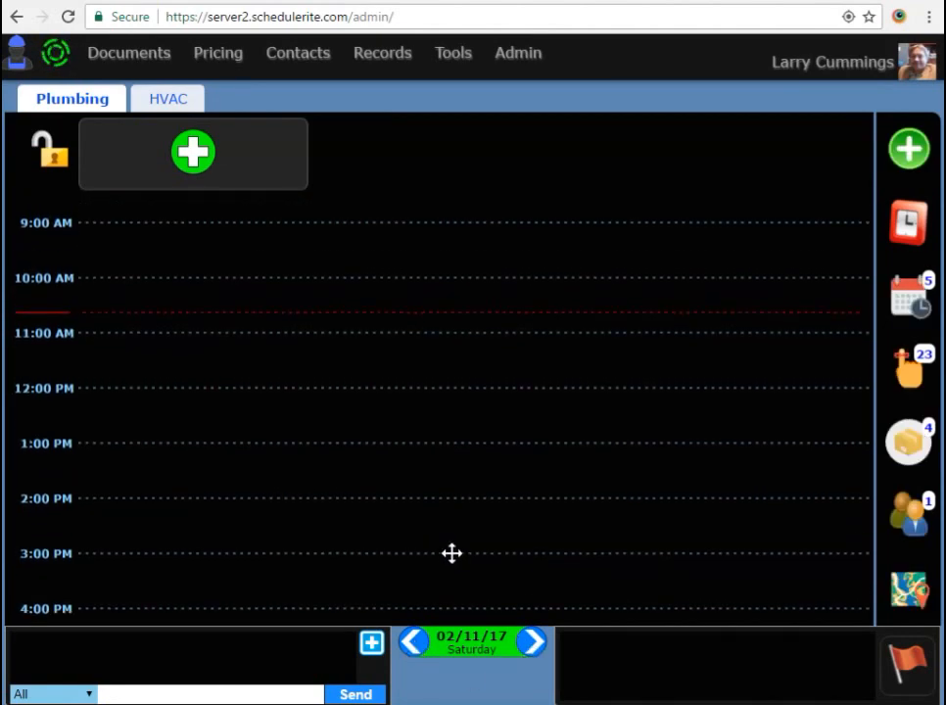
pyautogui.click(194, 156)
pyautogui.click(111, 158)
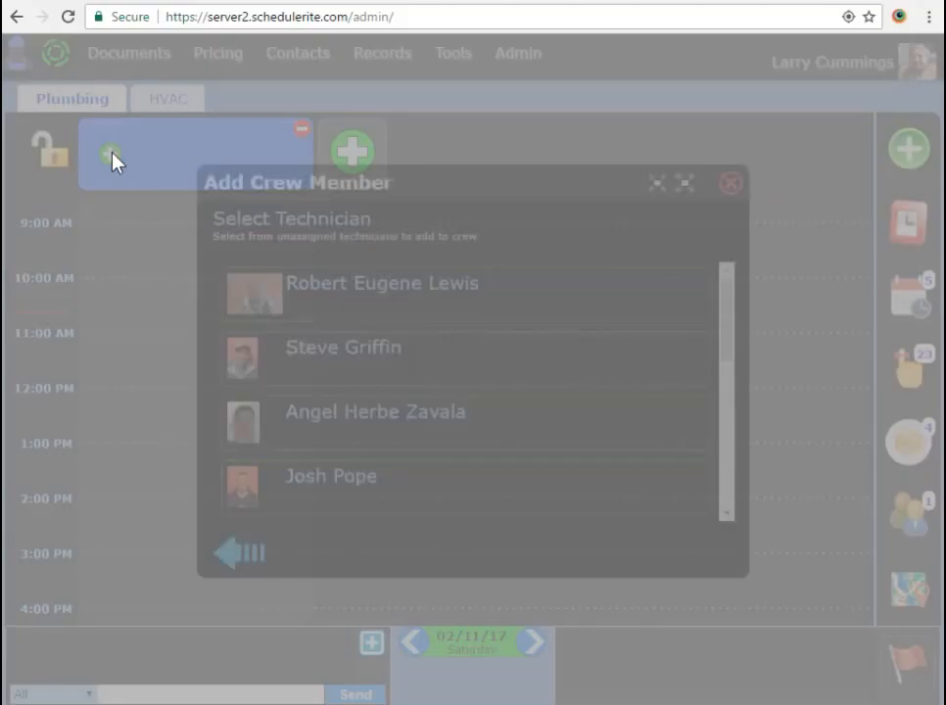
pyautogui.scroll(-5, 337, 469)
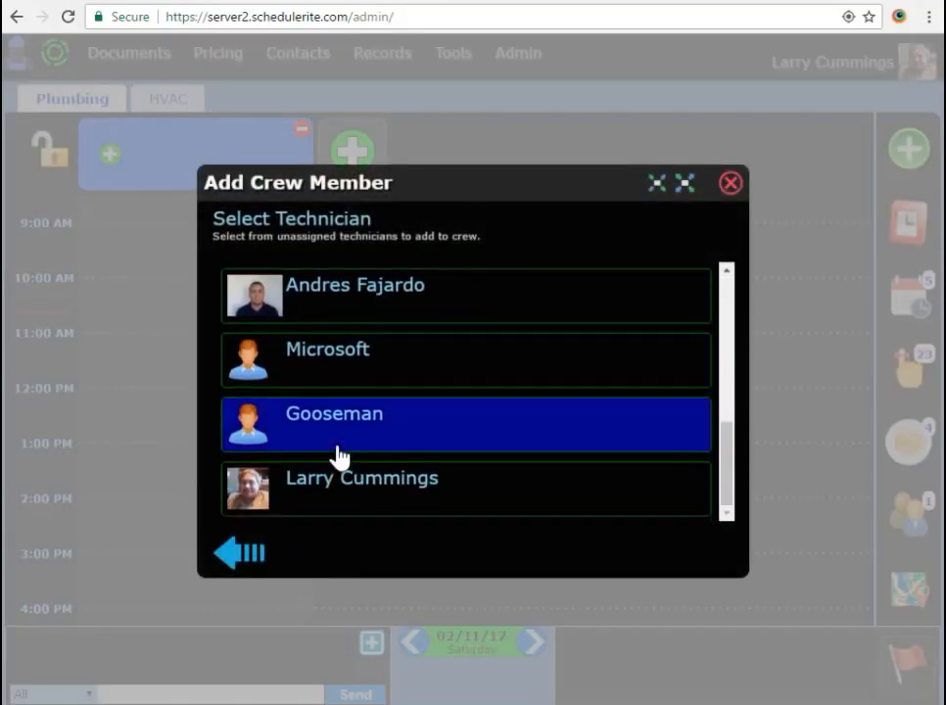
pyautogui.click(329, 308)
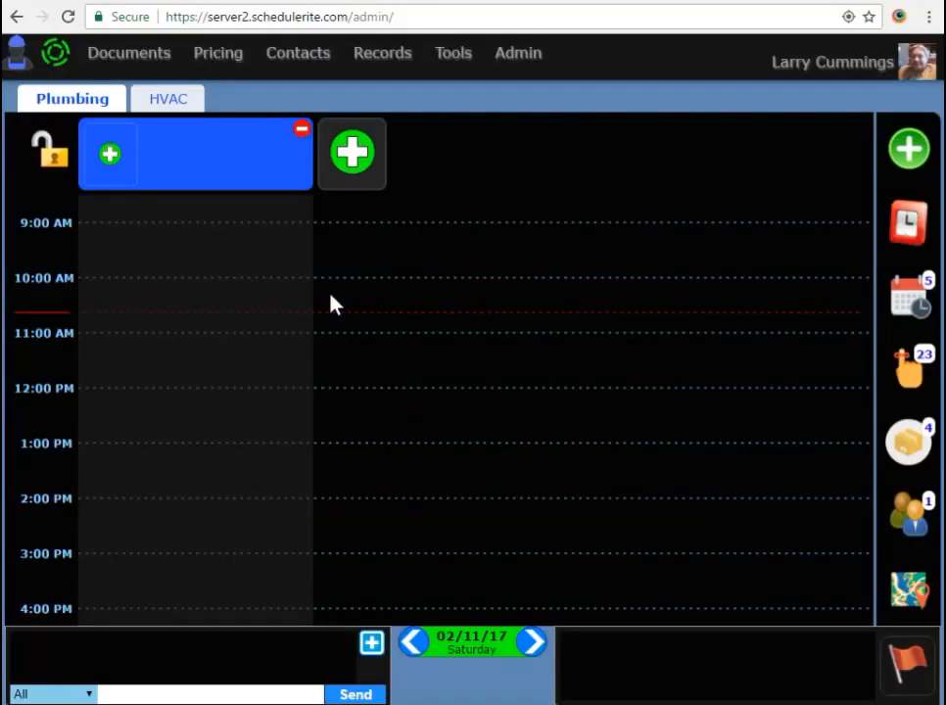
# - Add second and third crews with one technician each, lock the layout, and bring up Add To Schedule
pyautogui.click(368, 158)
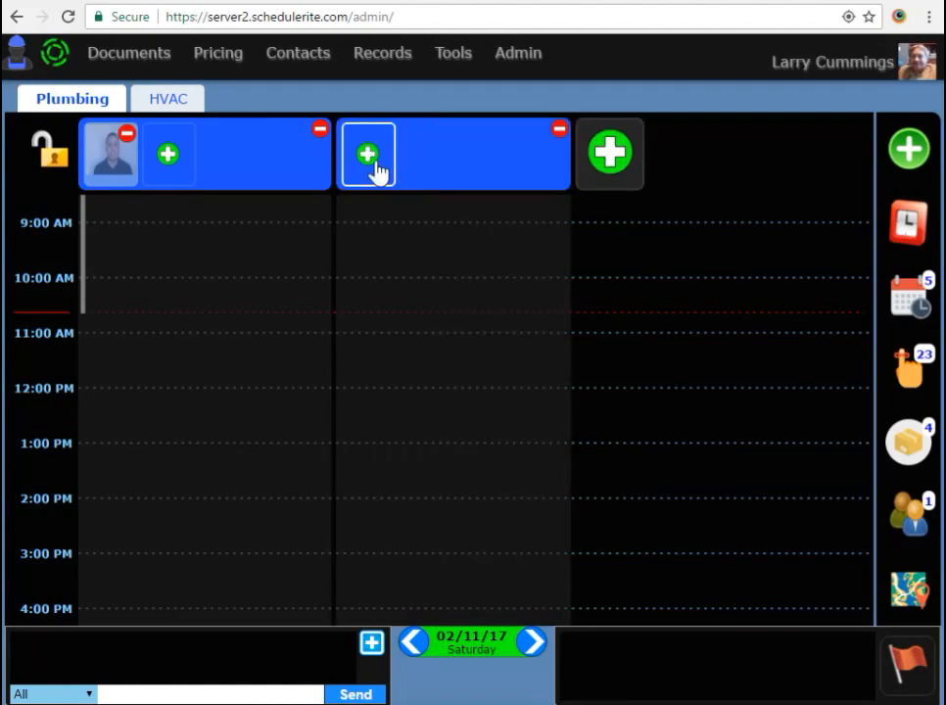
pyautogui.click(372, 167)
pyautogui.click(376, 296)
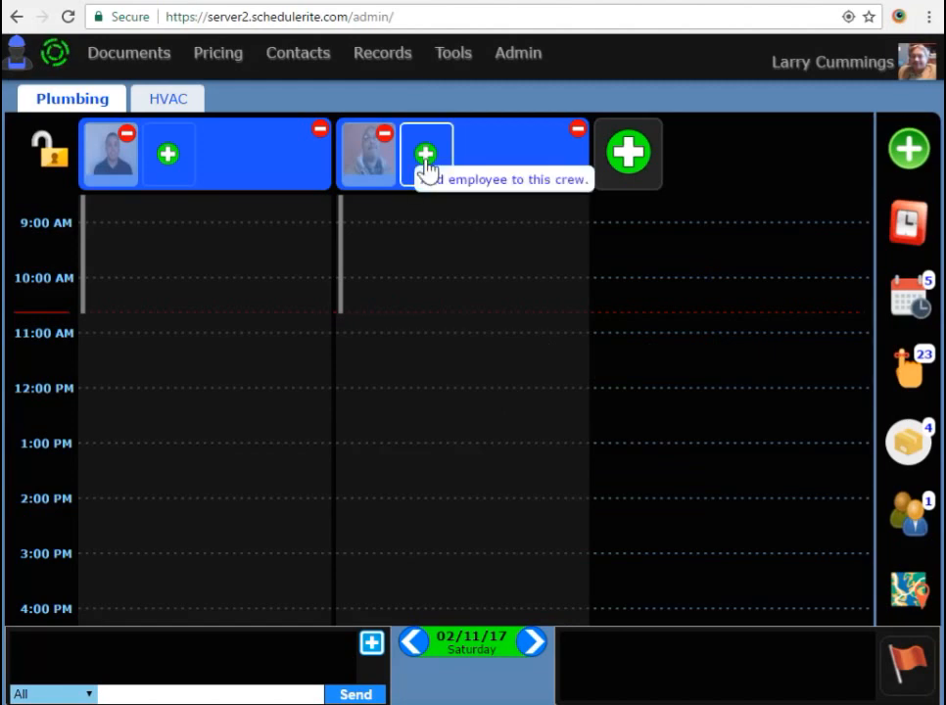
pyautogui.click(626, 158)
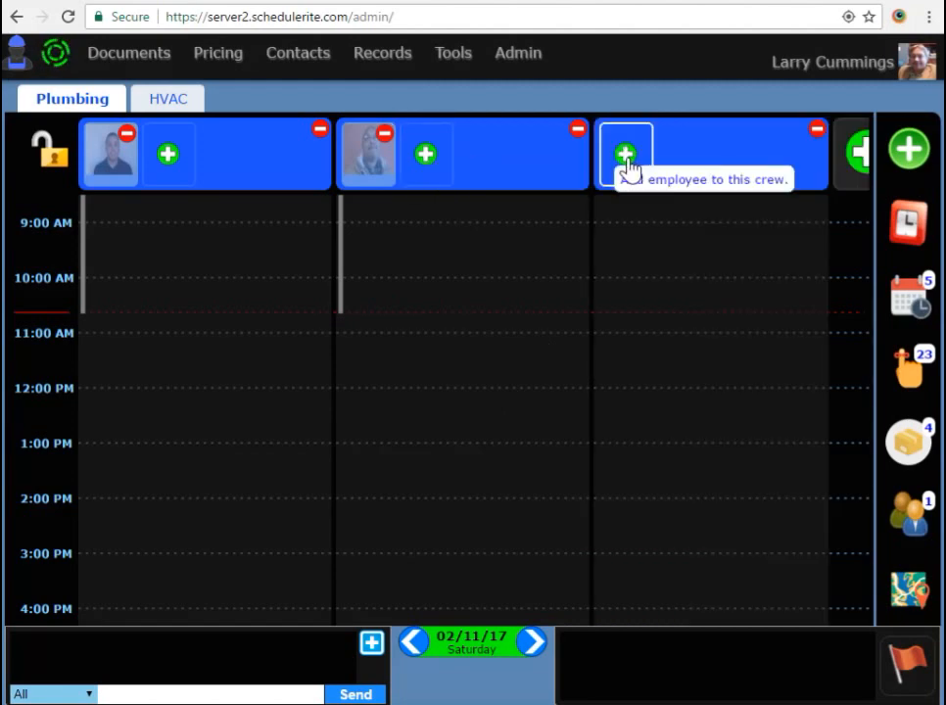
pyautogui.click(624, 158)
pyautogui.click(349, 311)
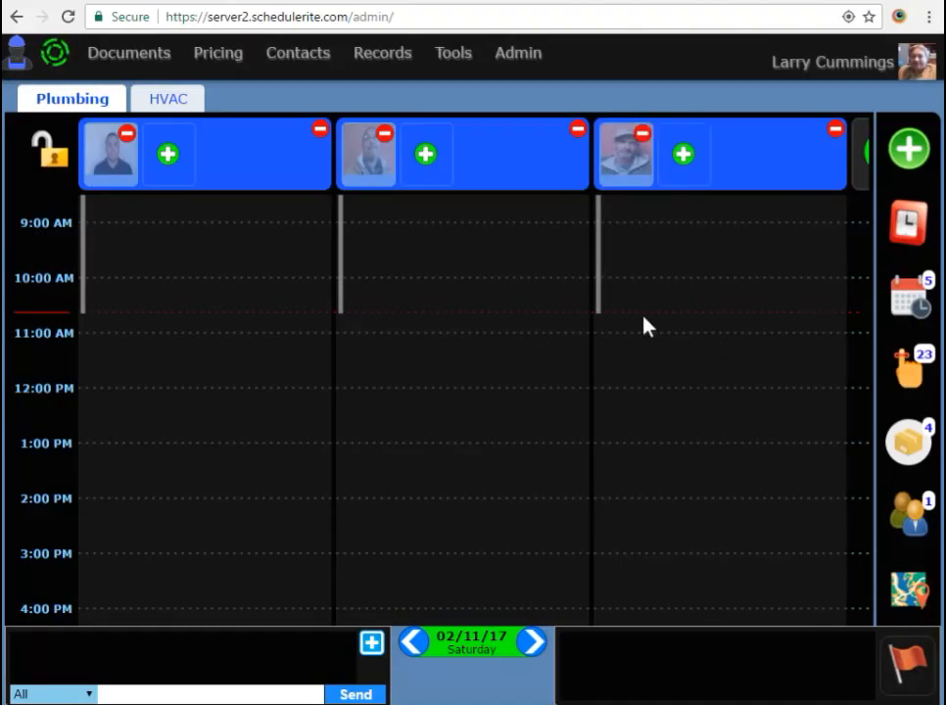
pyautogui.click(50, 159)
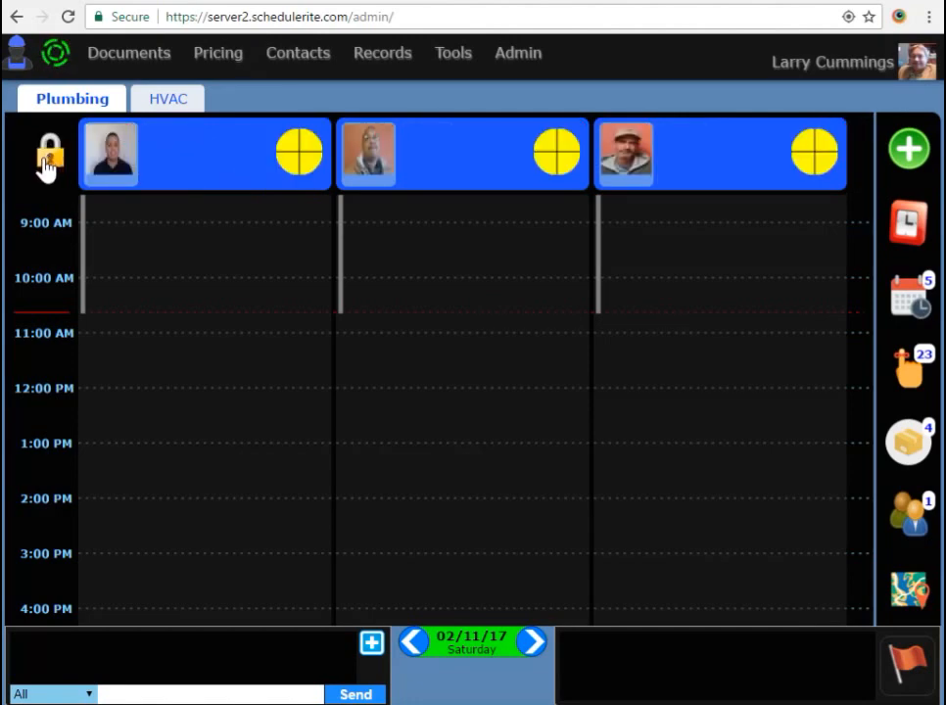
pyautogui.click(907, 155)
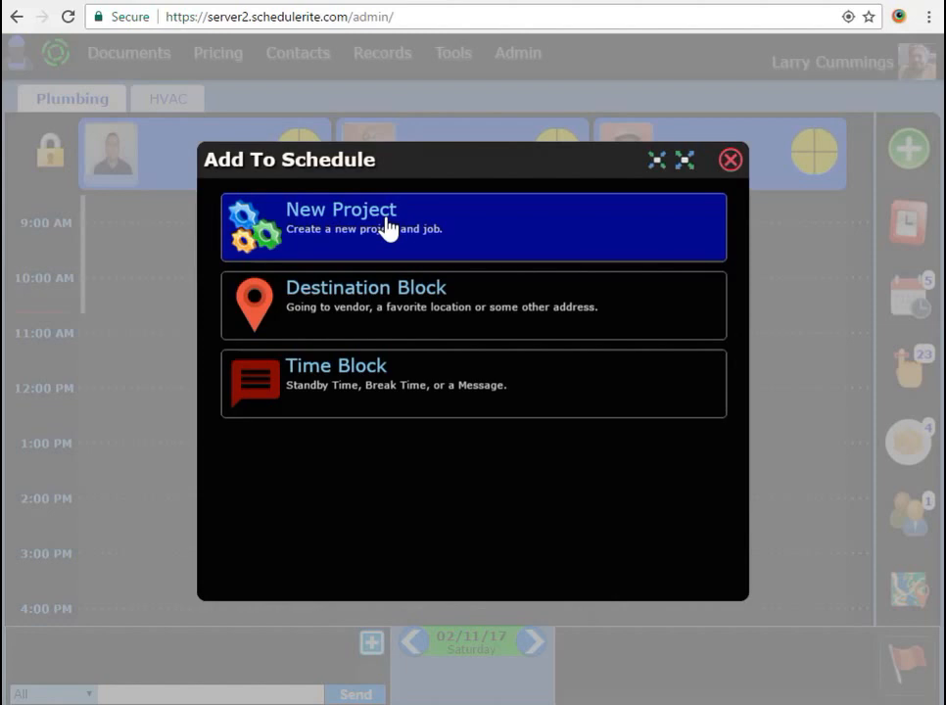
# - Start a New Project and pick Quality Inn as the customer
pyautogui.click(389, 227)
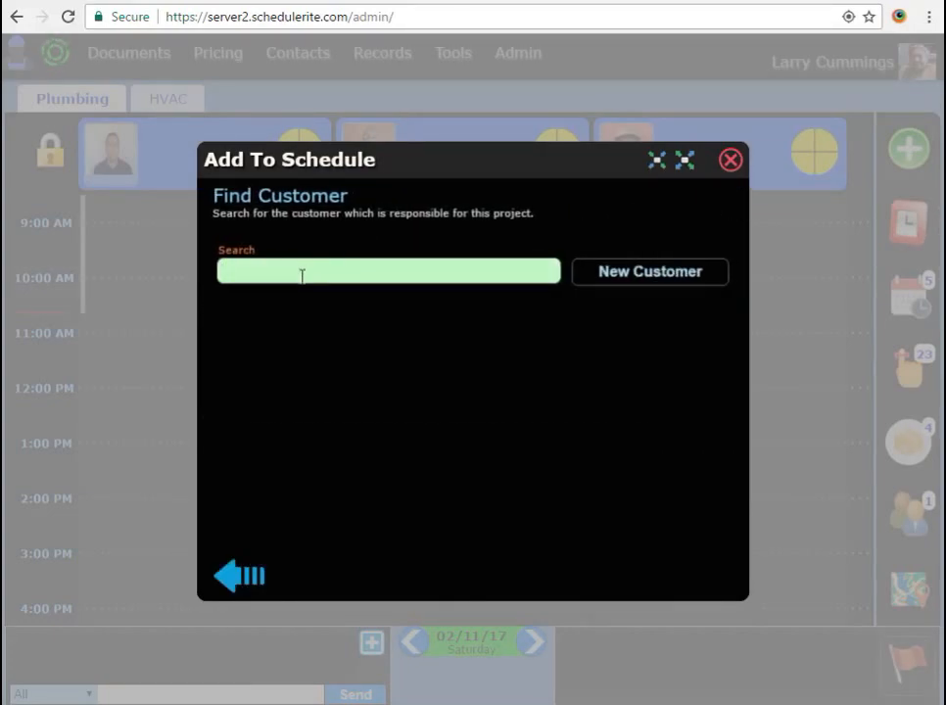
pyautogui.write('q')
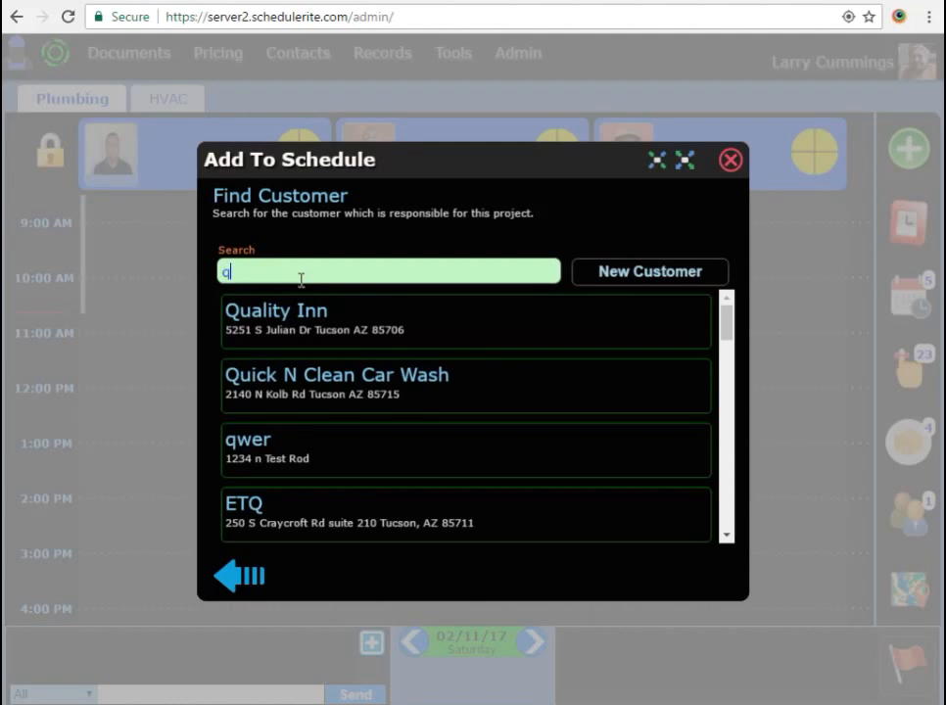
pyautogui.click(306, 323)
pyautogui.click(713, 583)
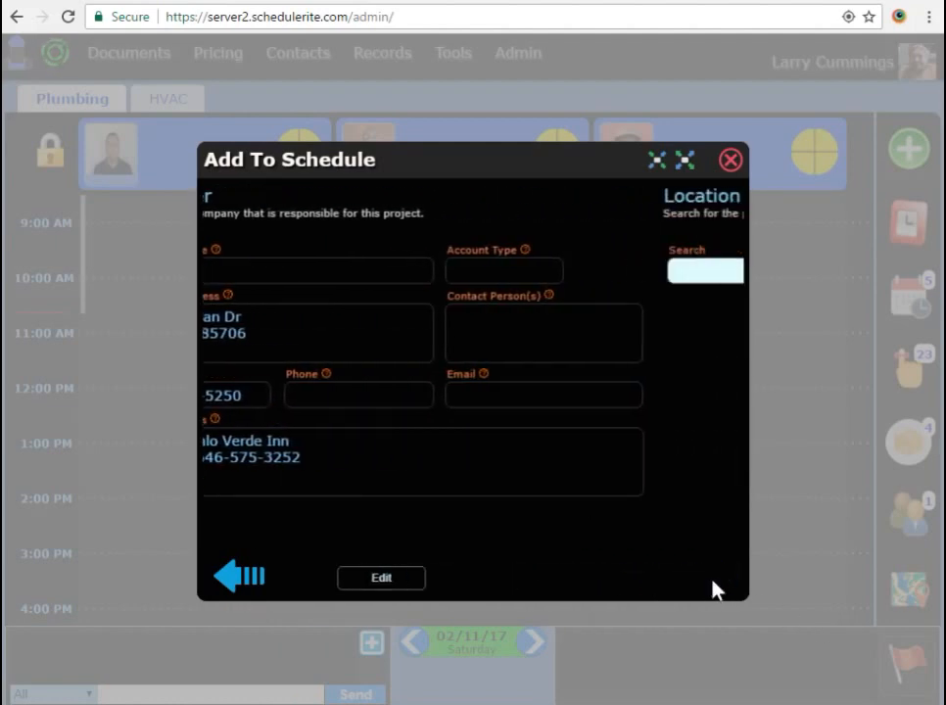
# - Attach Quality Inn's existing saved location, leaving its details unchanged, and continue to Project Details
pyautogui.click(405, 334)
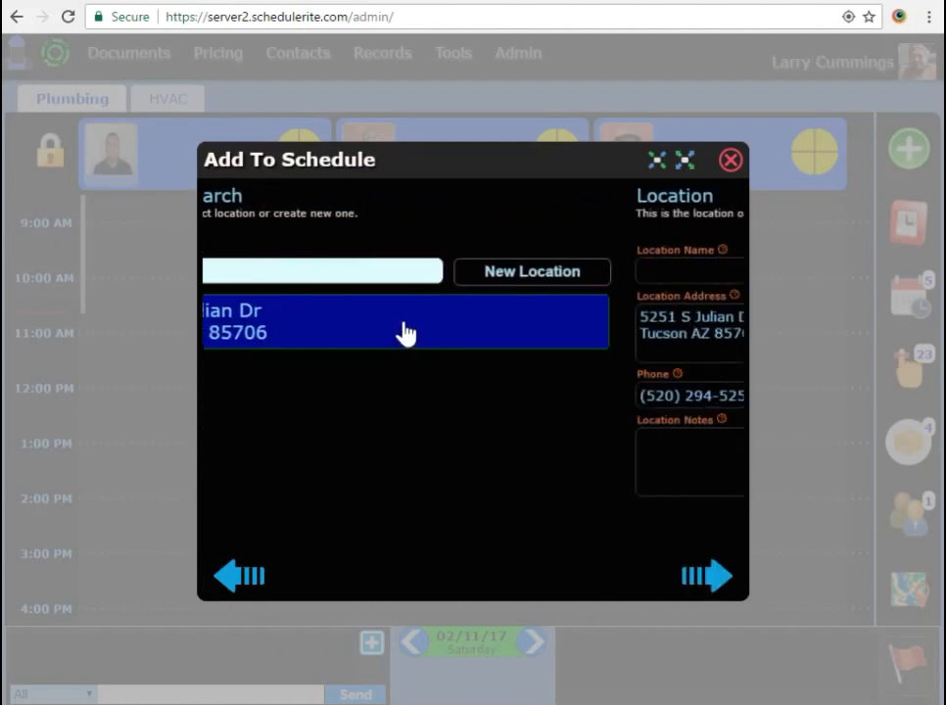
pyautogui.click(476, 578)
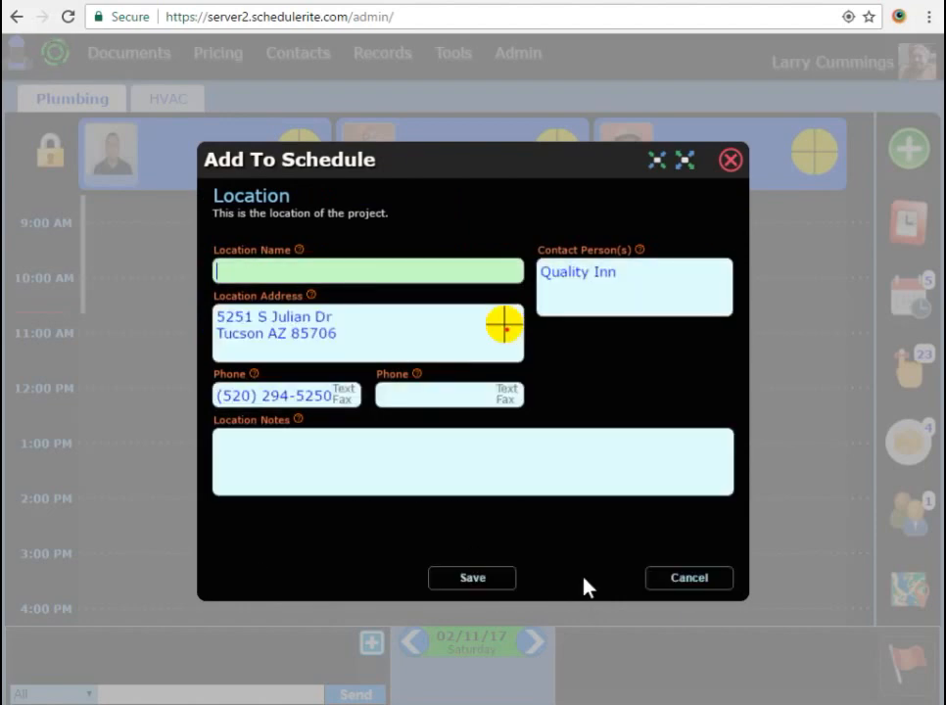
pyautogui.click(676, 580)
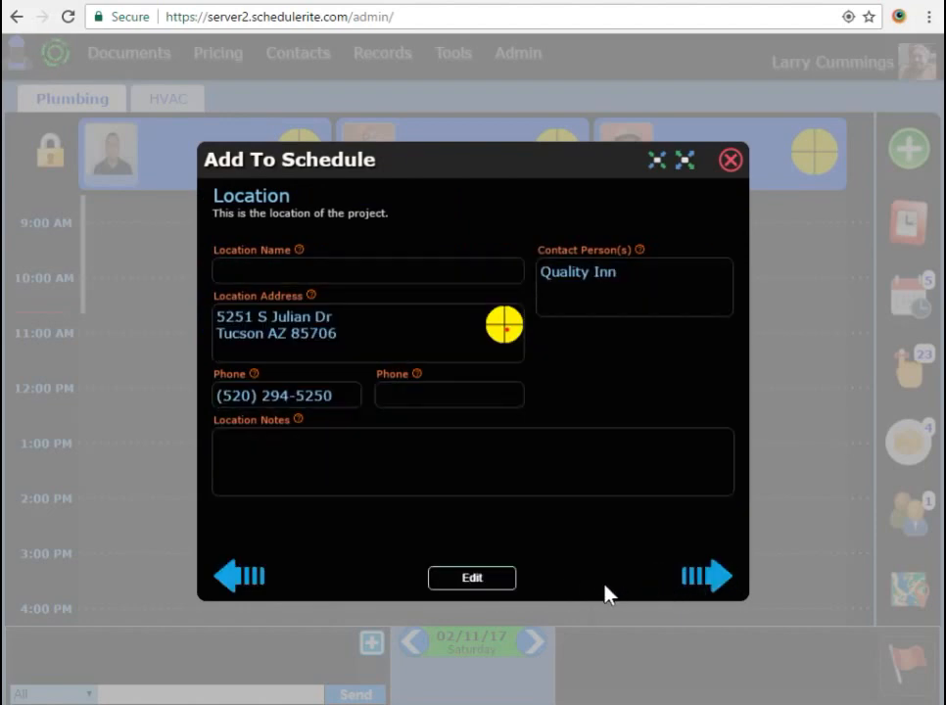
pyautogui.click(707, 580)
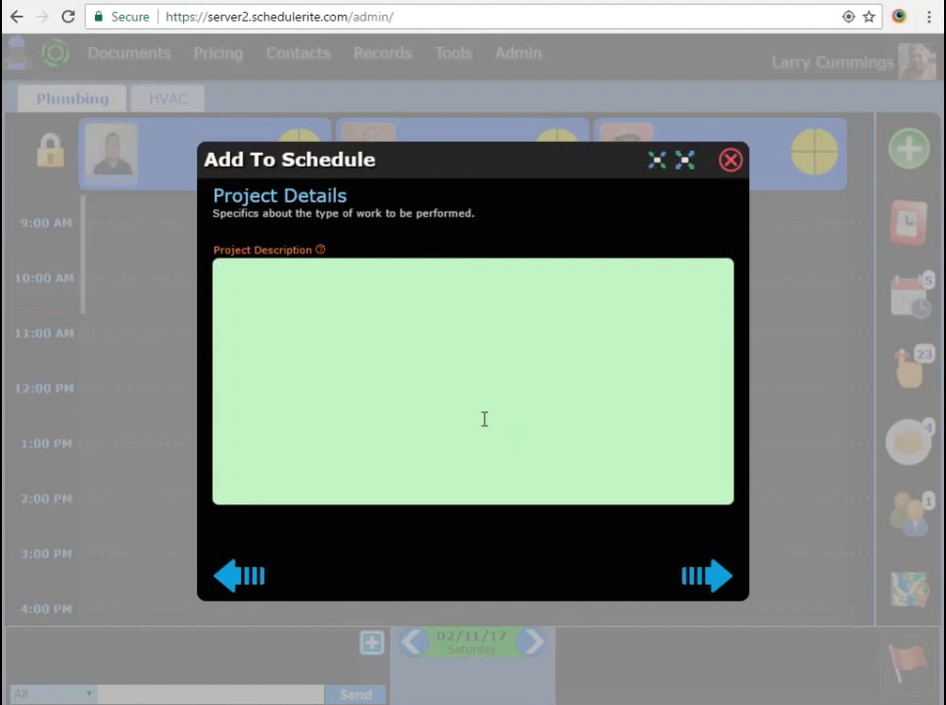
# - Enter the description 'Here is where you input what the project is all about.' and go to Summary
pyautogui.write('Here is where yo')
pyautogui.press('BackSpace')
pyautogui.press('BackSpace')
pyautogui.write('where you ')
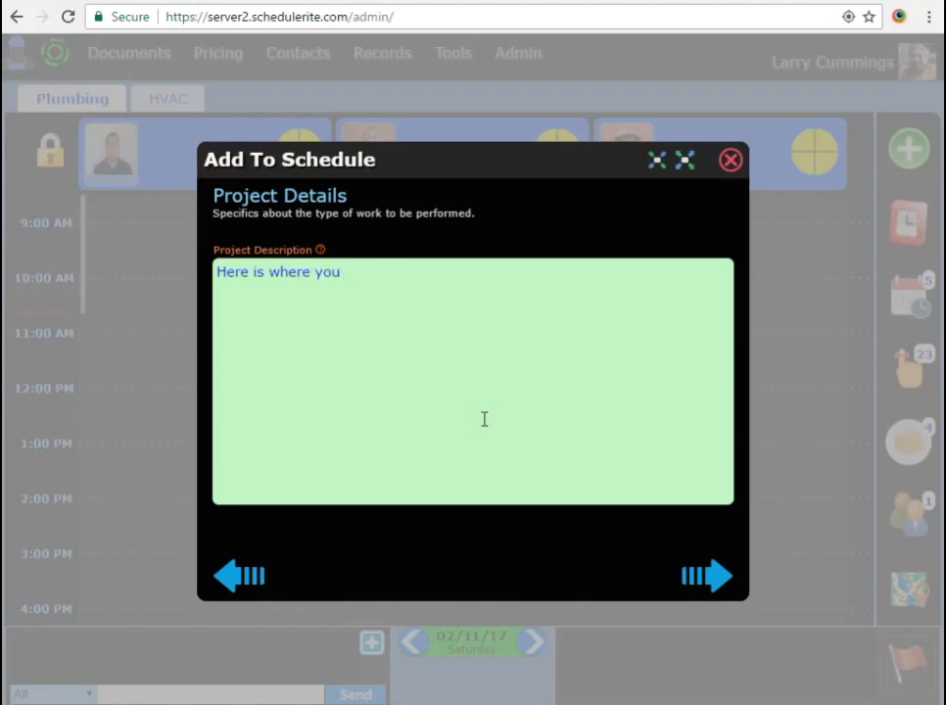
pyautogui.write('input what the project')
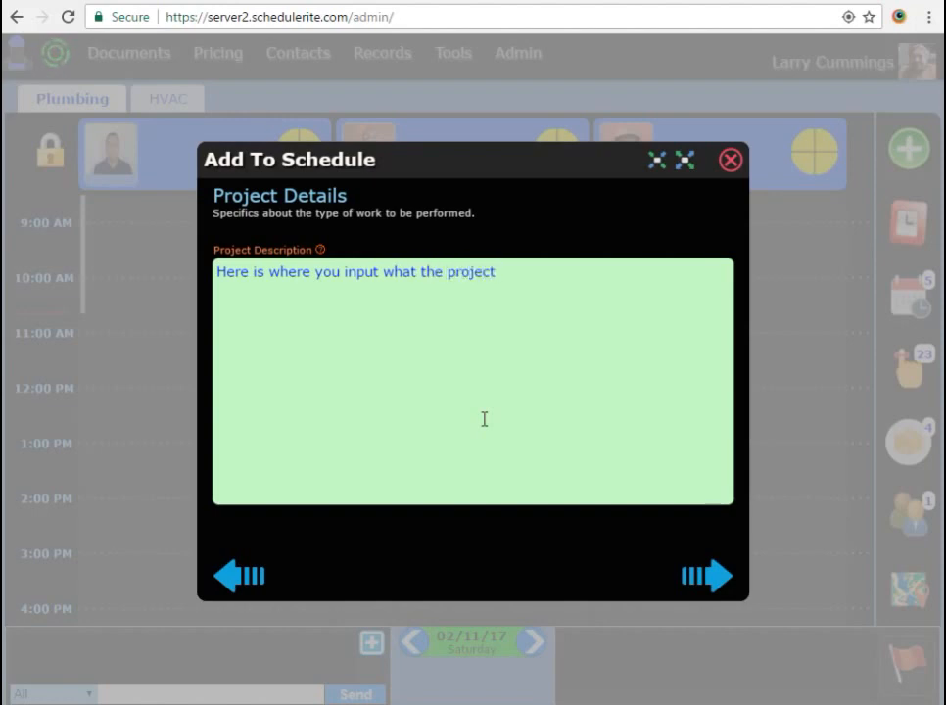
pyautogui.write(' is all about.')
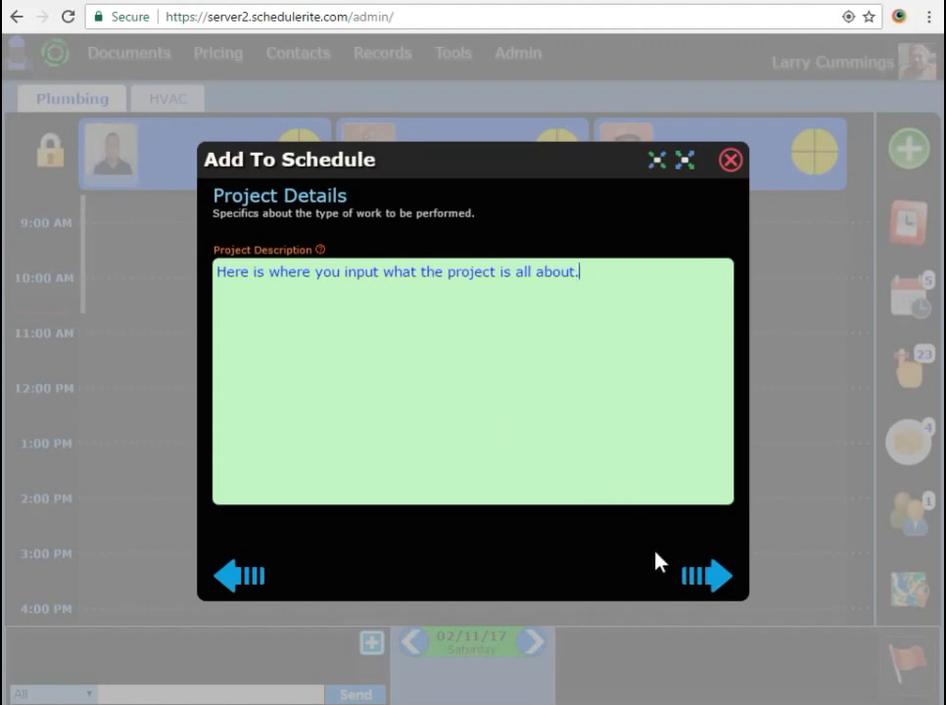
pyautogui.click(696, 573)
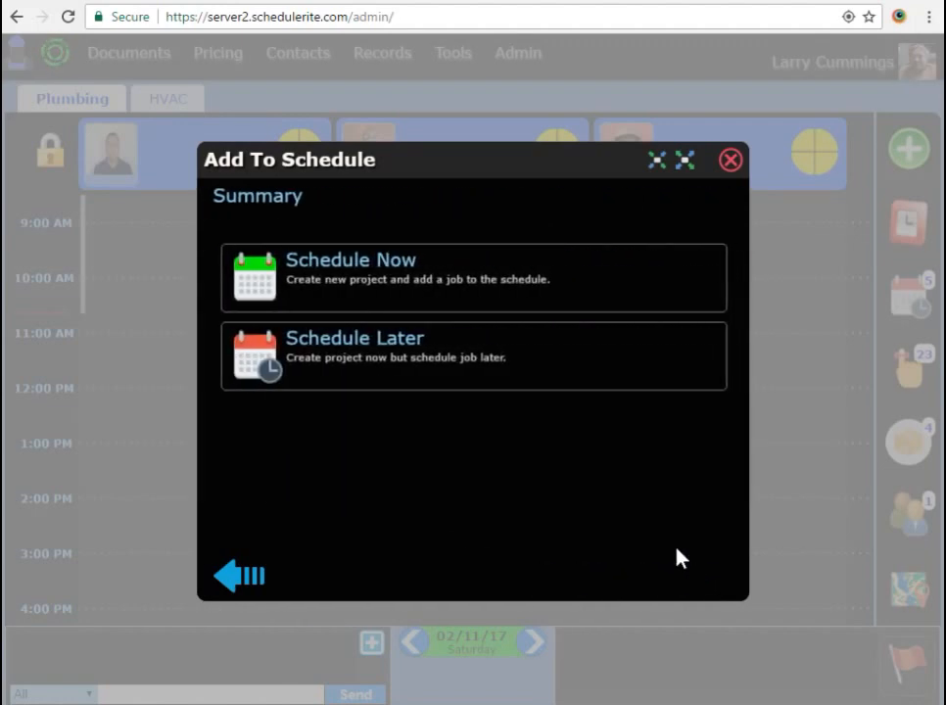
# - Schedule the job with an 8:00–9:00 AM arrival window and drop it into the first crew column
pyautogui.click(437, 272)
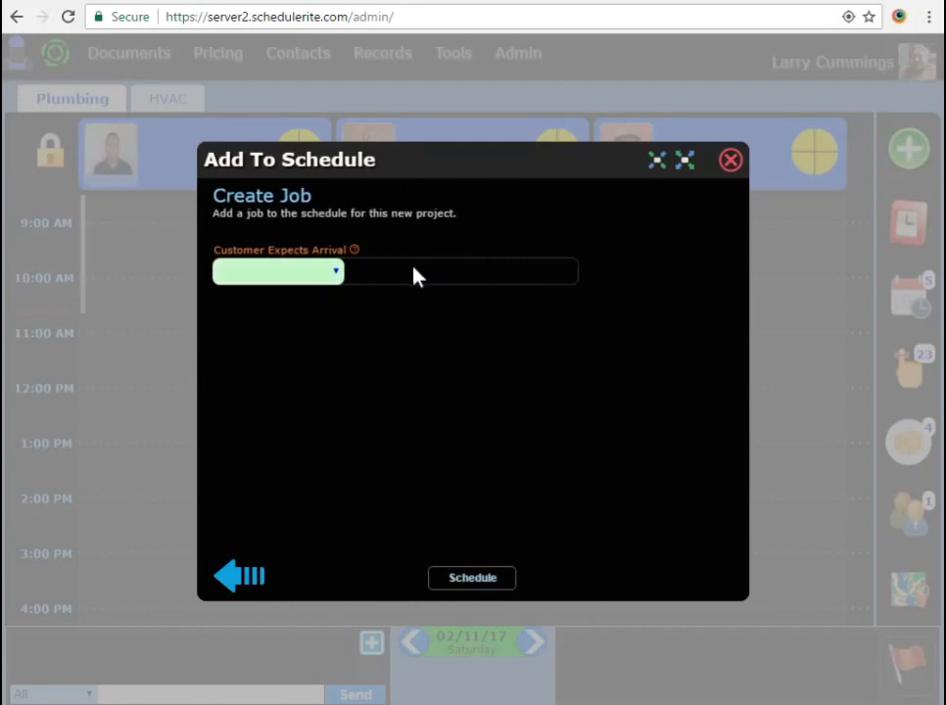
pyautogui.click(337, 277)
pyautogui.click(281, 315)
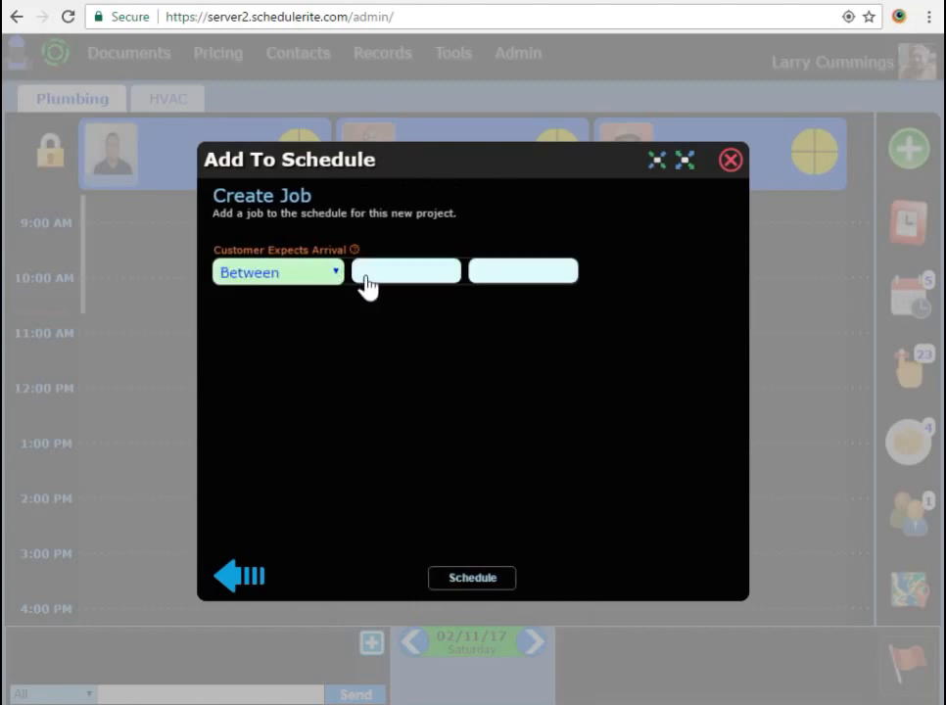
pyautogui.click(367, 282)
pyautogui.click(498, 276)
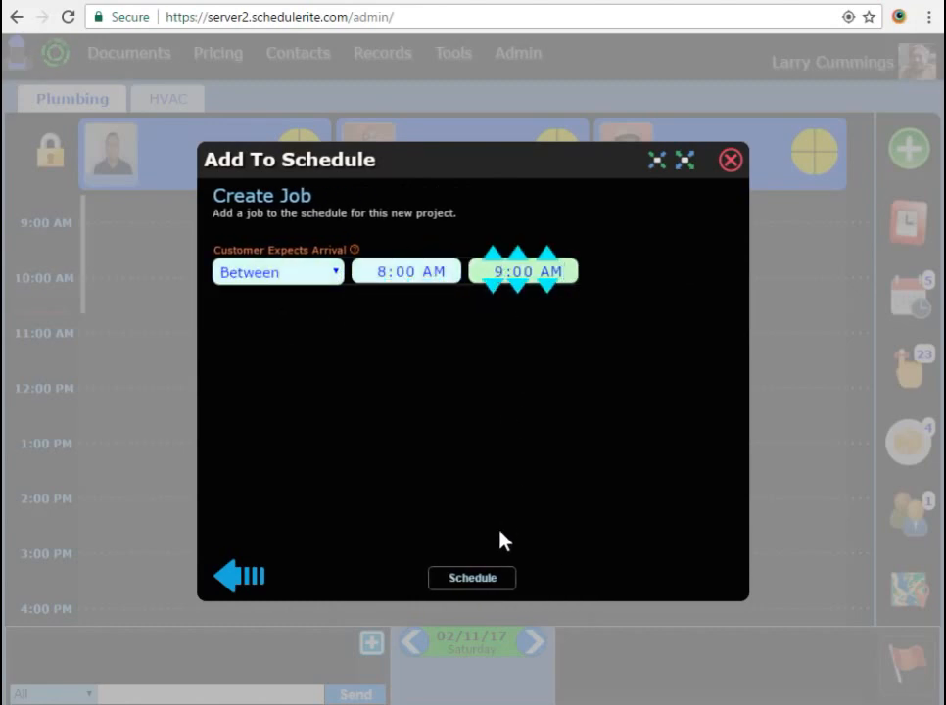
pyautogui.click(475, 580)
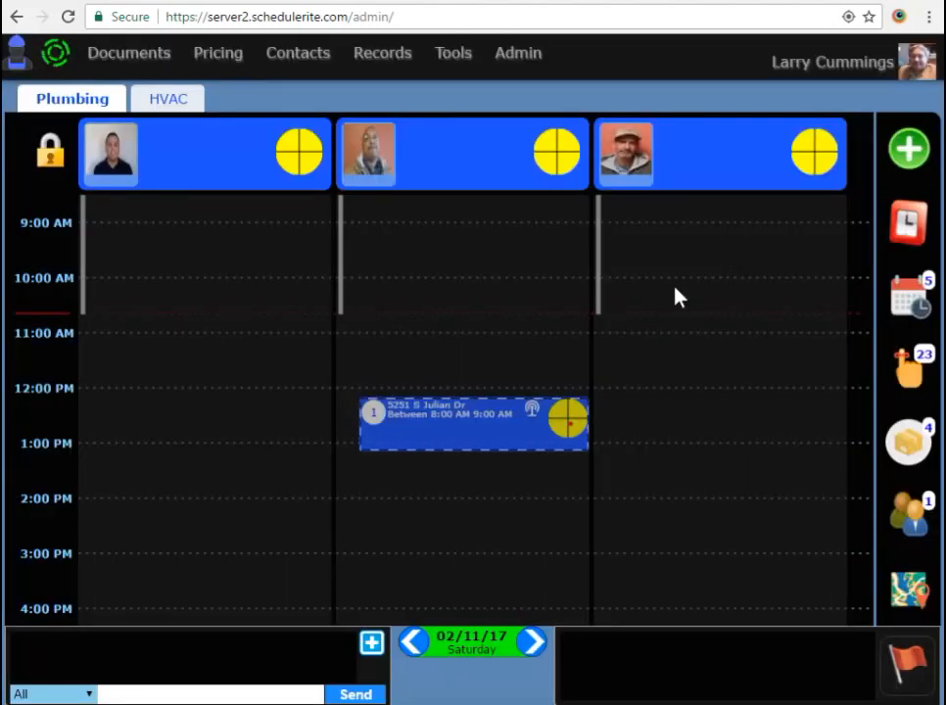
pyautogui.moveTo(496, 437); pyautogui.dragTo(239, 312)
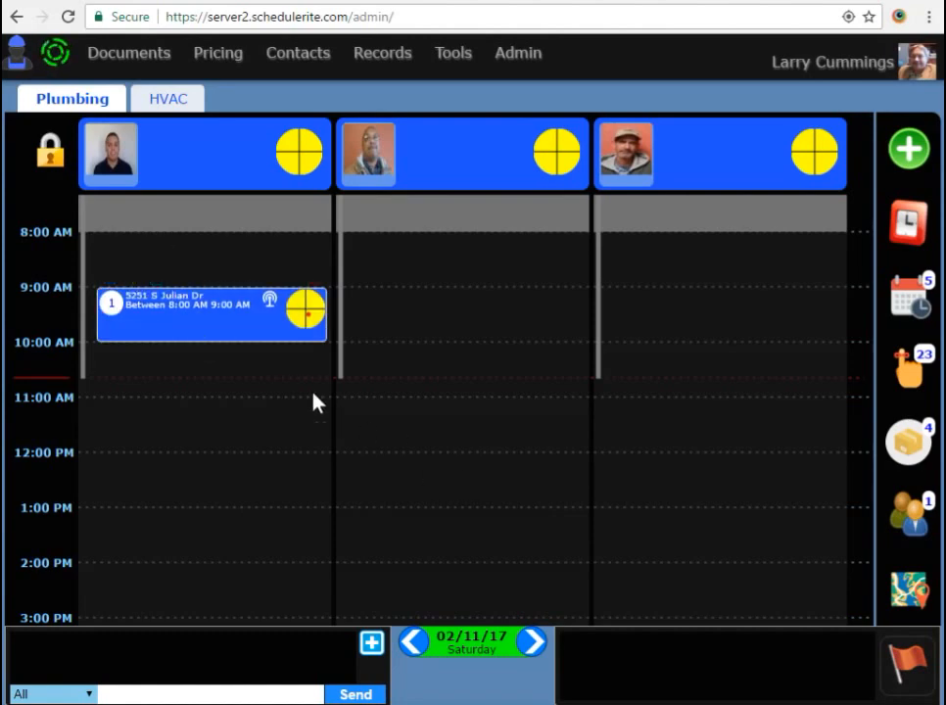
# - Stretch the Julian Dr job to about two hours, starting near 9:20 AM
pyautogui.moveTo(211, 339); pyautogui.dragTo(211, 409)
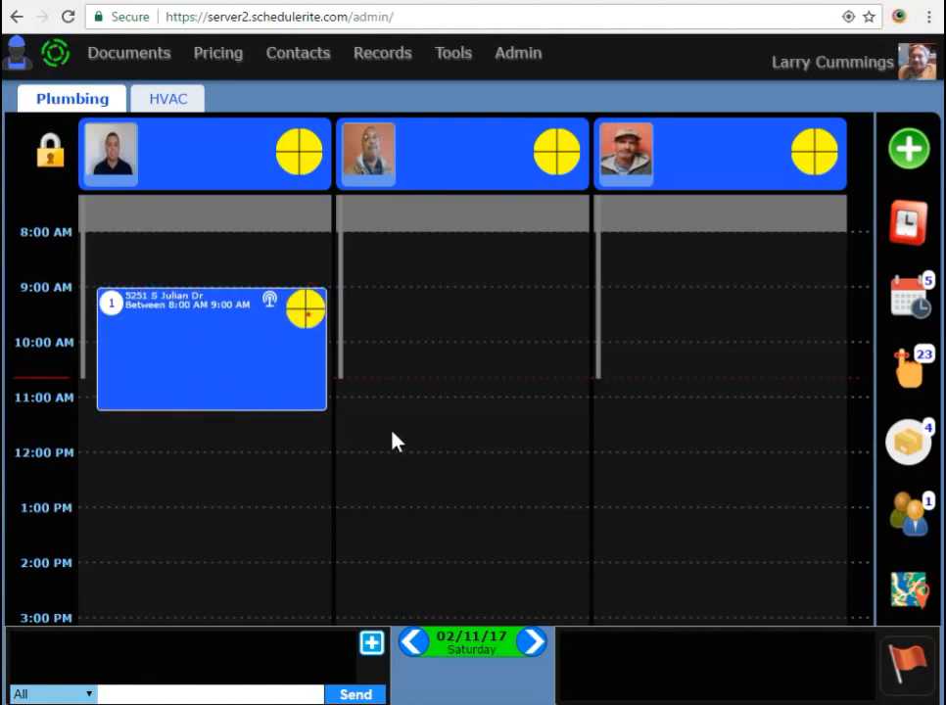
pyautogui.moveTo(213, 361)
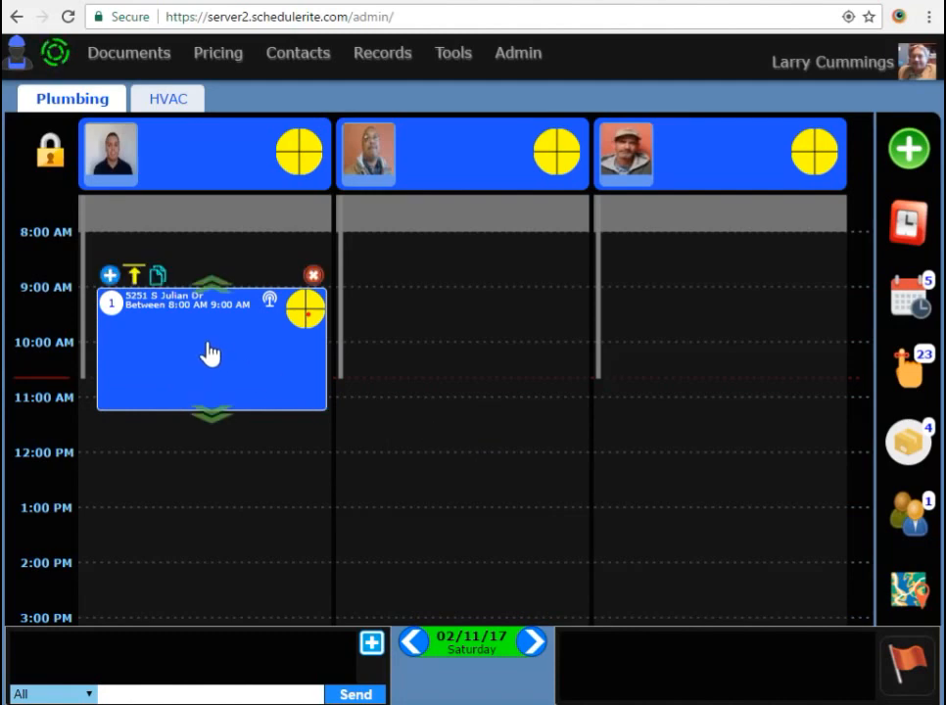
pyautogui.moveTo(211, 283); pyautogui.dragTo(204, 309)
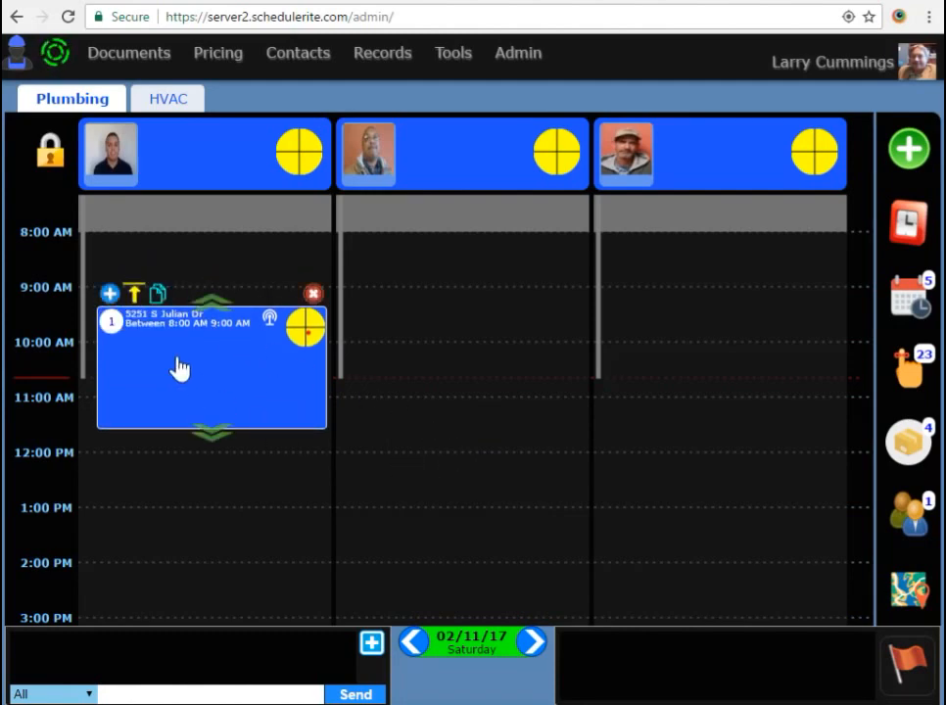
# - Copy the Julian Dr job and place the copy at 12:45 PM in the first column
pyautogui.click(156, 295)
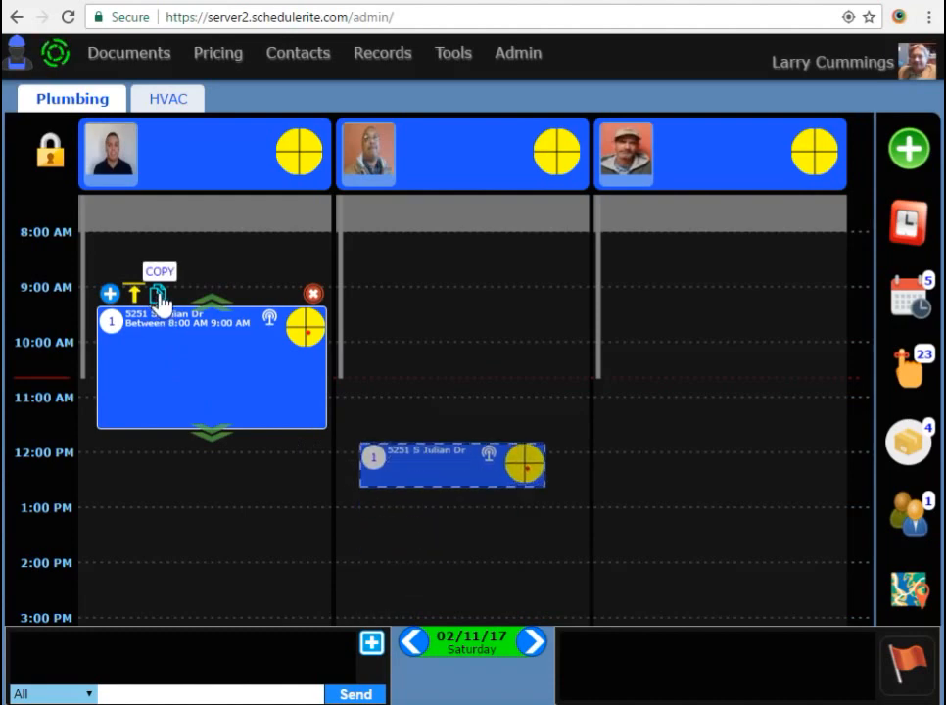
pyautogui.moveTo(466, 422); pyautogui.dragTo(205, 524)
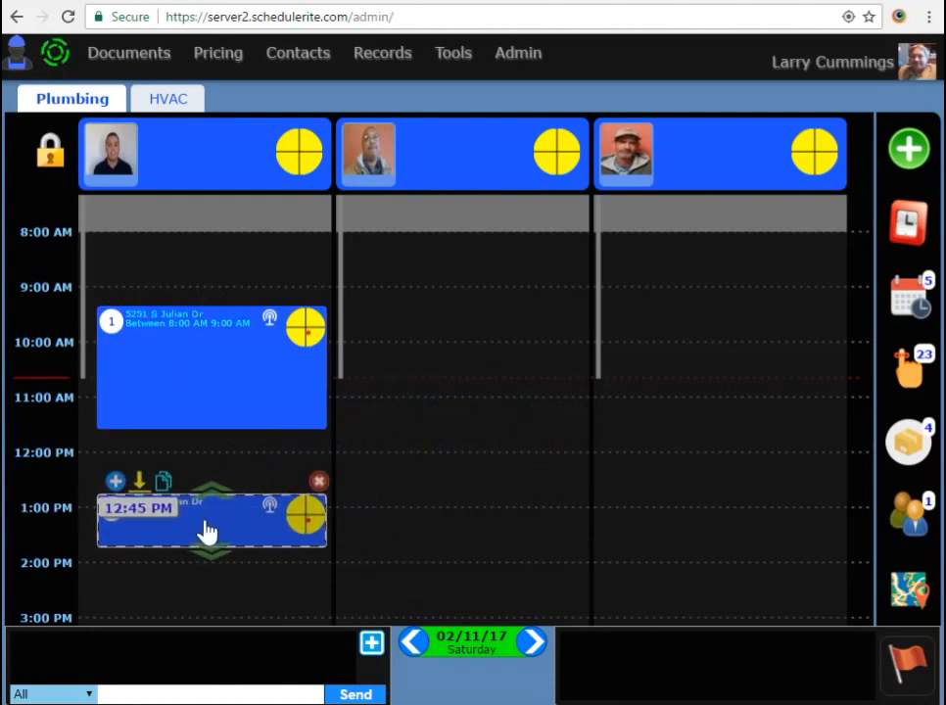
pyautogui.click(137, 482)
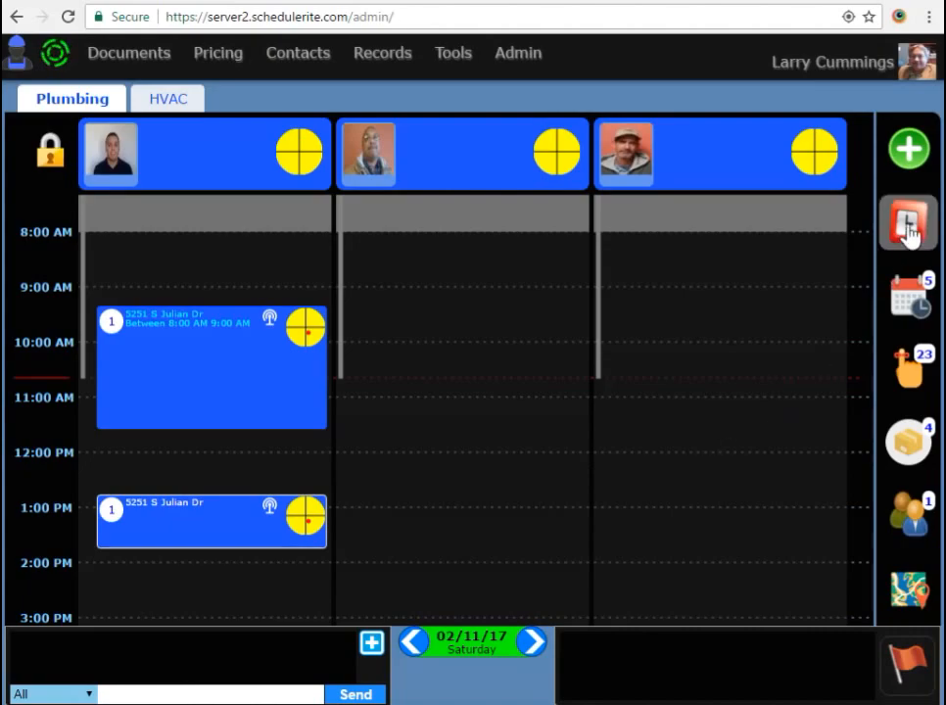
# - Create a Break Time block noted 'Taking a break' and fit it at 11:45 AM in column one
pyautogui.click(908, 149)
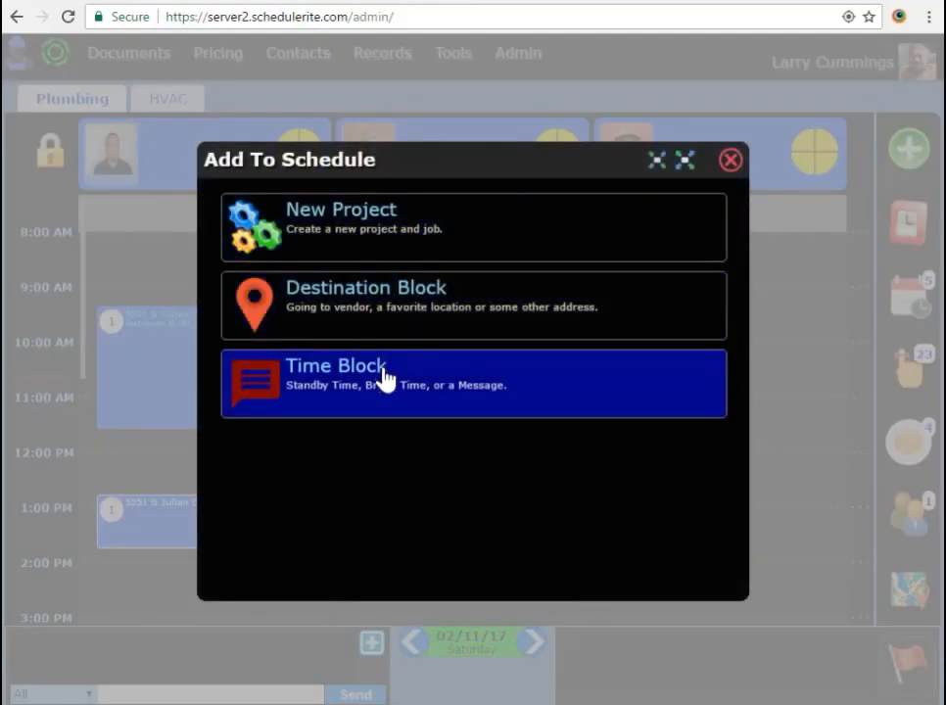
pyautogui.click(383, 377)
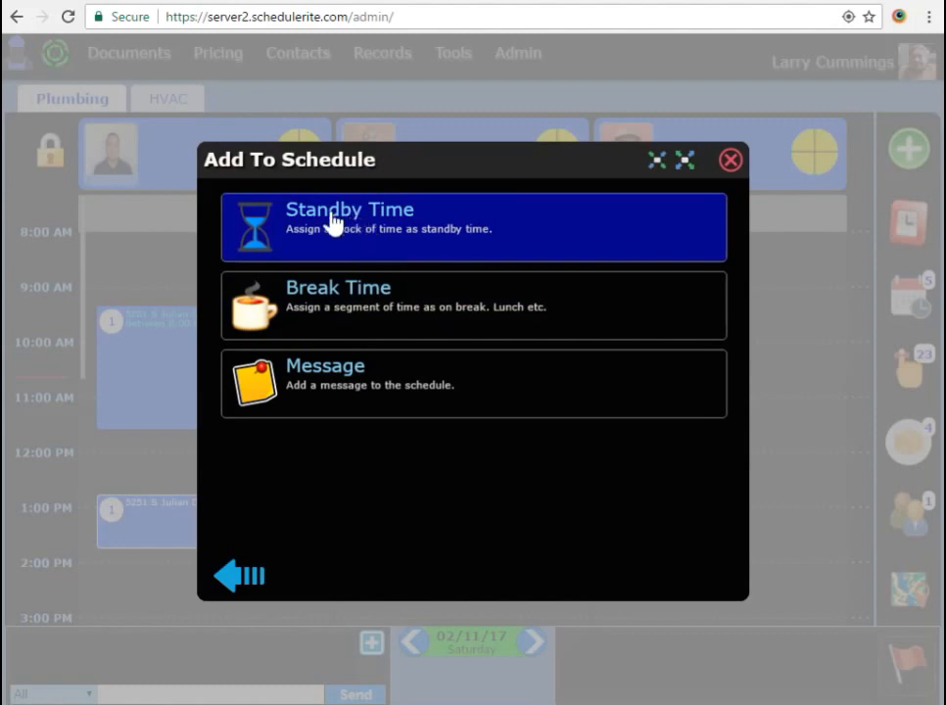
pyautogui.click(334, 300)
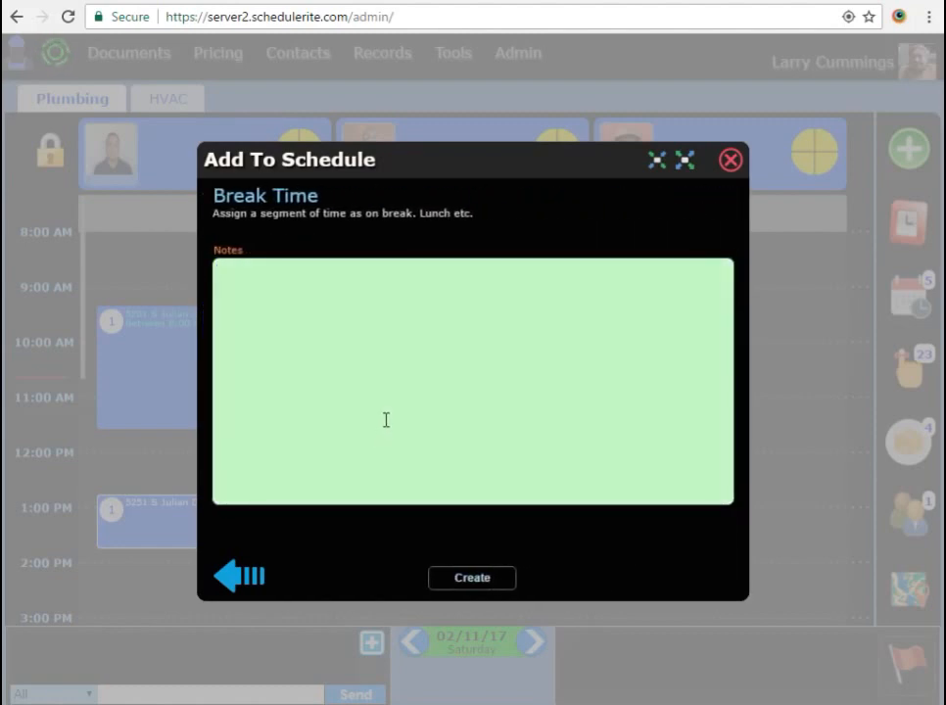
pyautogui.write('Taking a break')
pyautogui.click(498, 582)
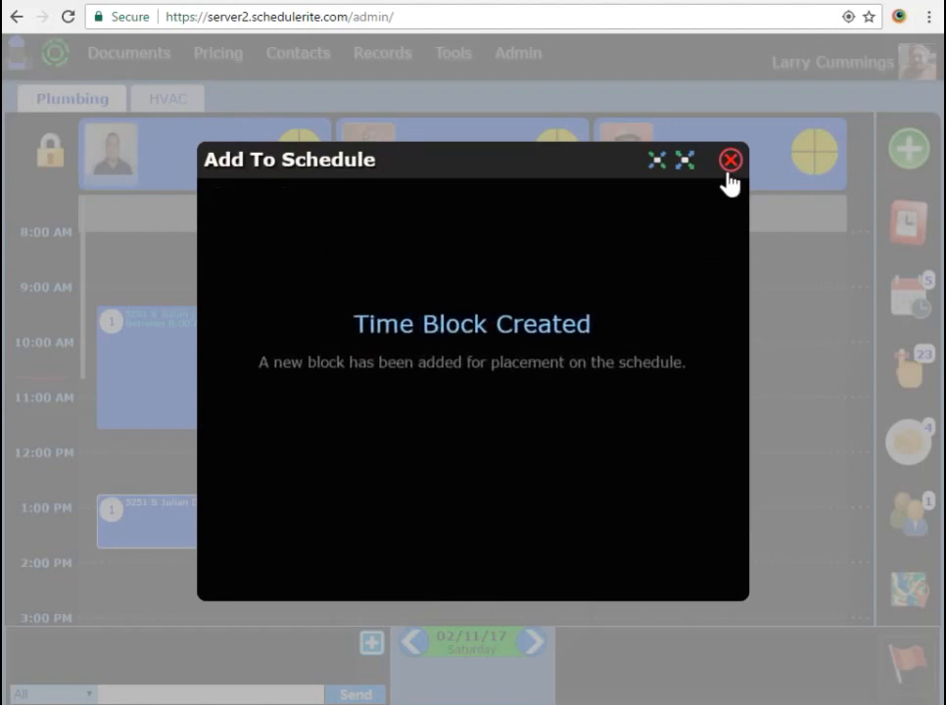
pyautogui.click(729, 163)
pyautogui.moveTo(519, 418); pyautogui.dragTo(276, 455)
pyautogui.moveTo(219, 486); pyautogui.dragTo(217, 473)
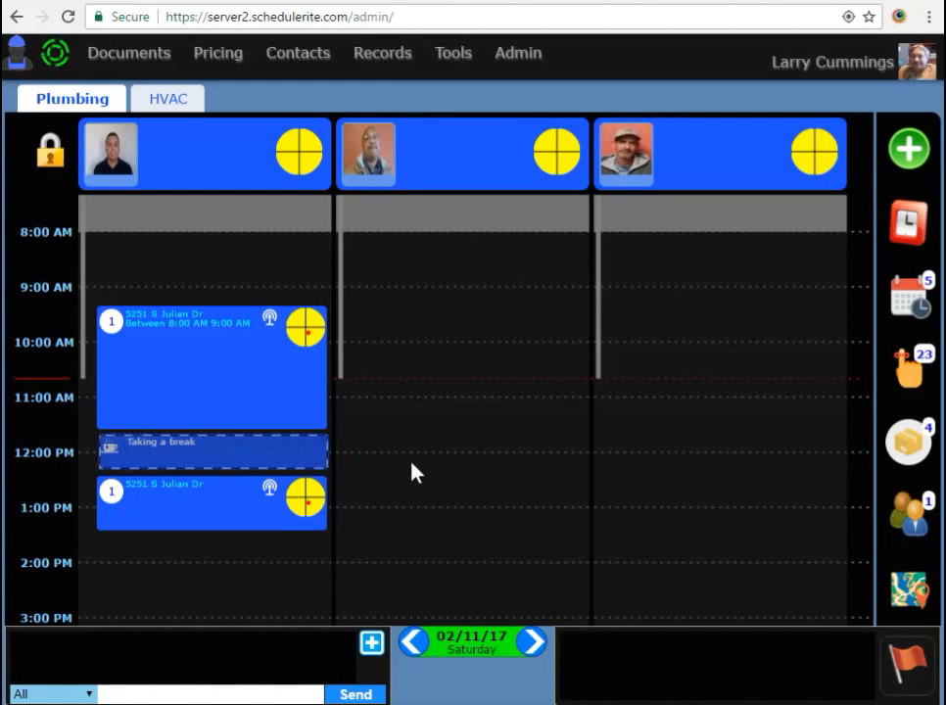
# - Adjust the break block, extend the 1:00 PM job to about 1:45 PM, and copy it
pyautogui.click(144, 437)
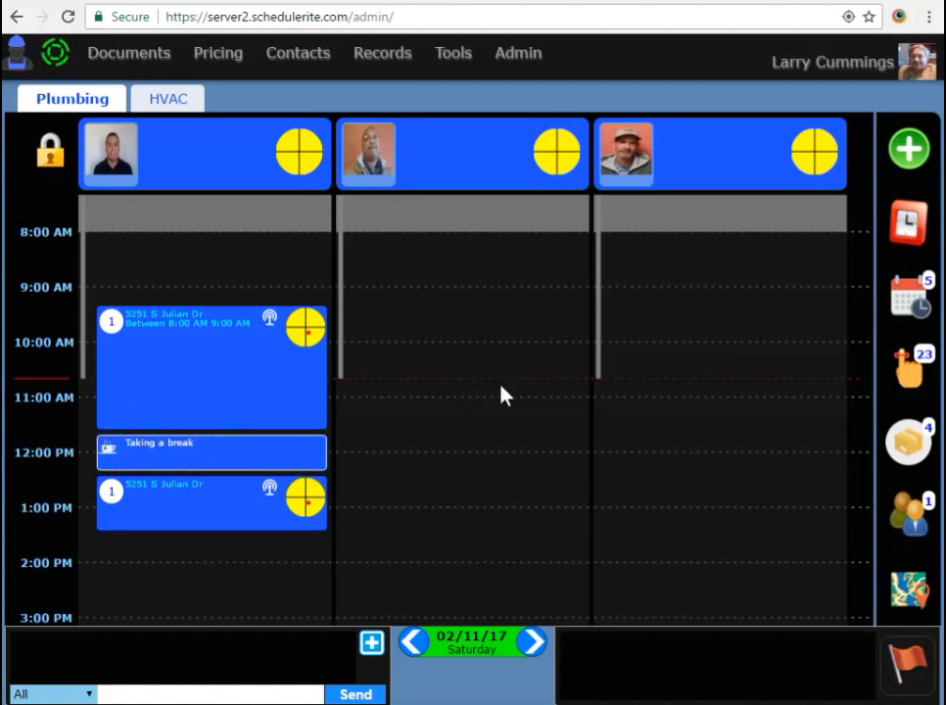
pyautogui.moveTo(514, 467); pyautogui.dragTo(499, 446)
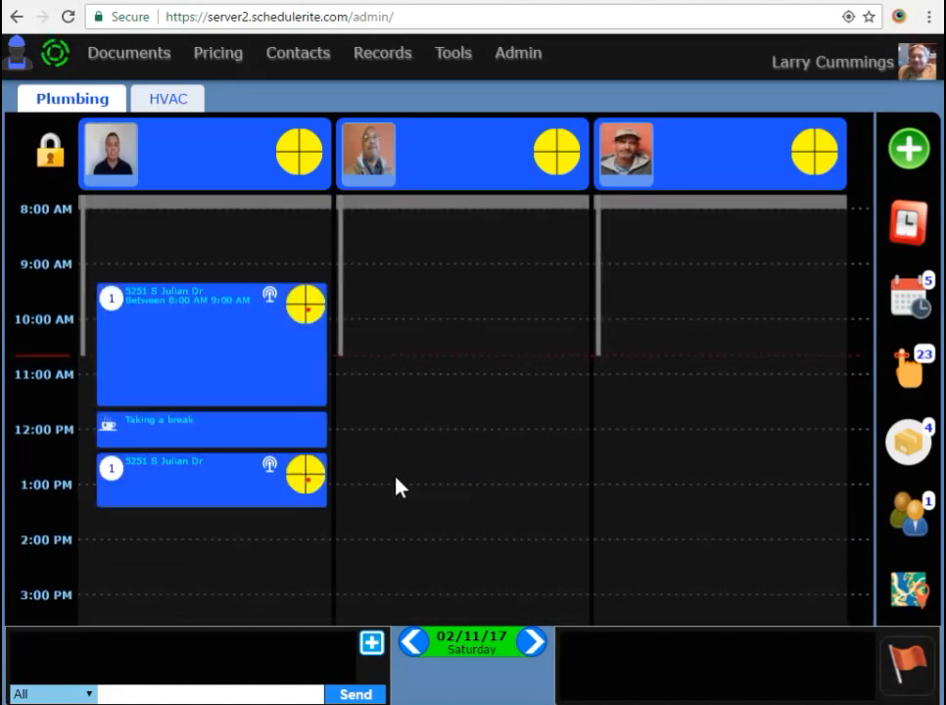
pyautogui.moveTo(217, 507); pyautogui.dragTo(236, 531)
pyautogui.moveTo(243, 493)
pyautogui.click(159, 446)
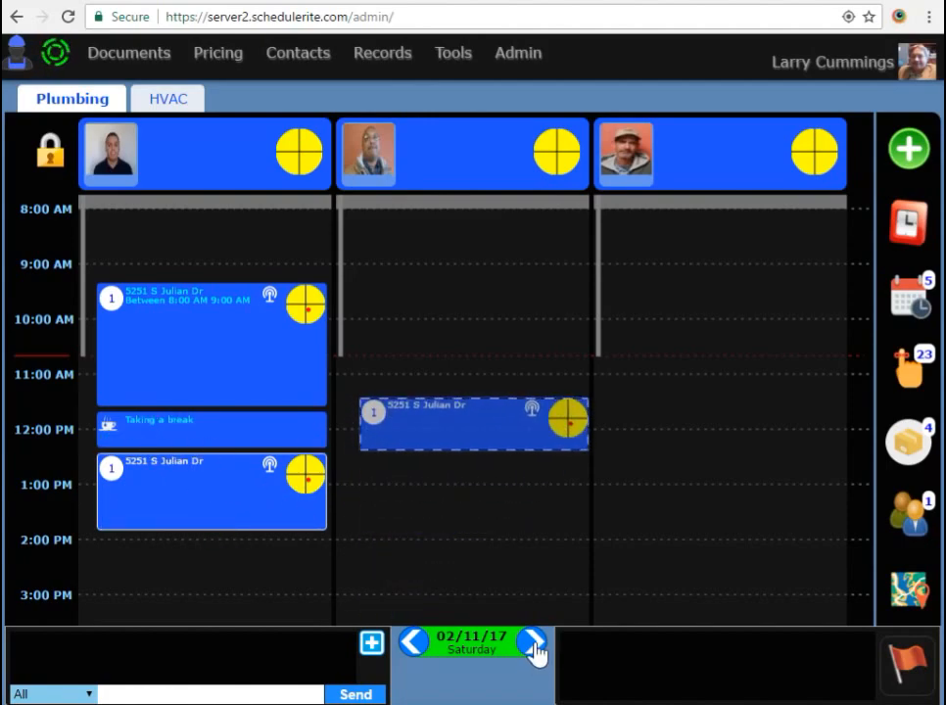
# - On 02/12/17, add a locked one-technician crew, move the job there near 8:20 AM, then return to 02/11/17
pyautogui.click(532, 648)
pyautogui.click(191, 155)
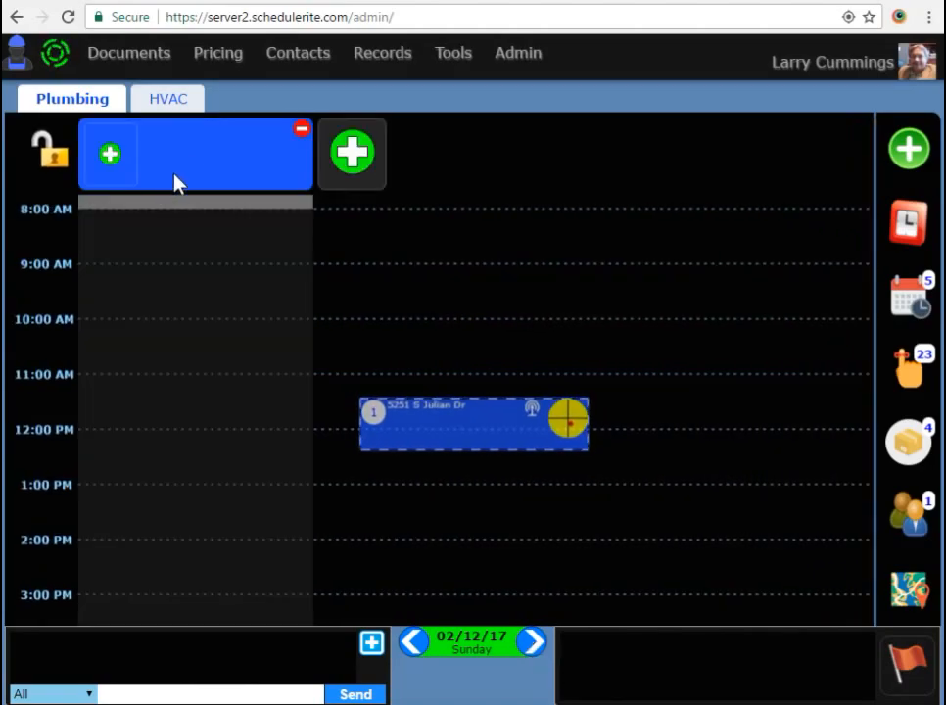
pyautogui.click(110, 154)
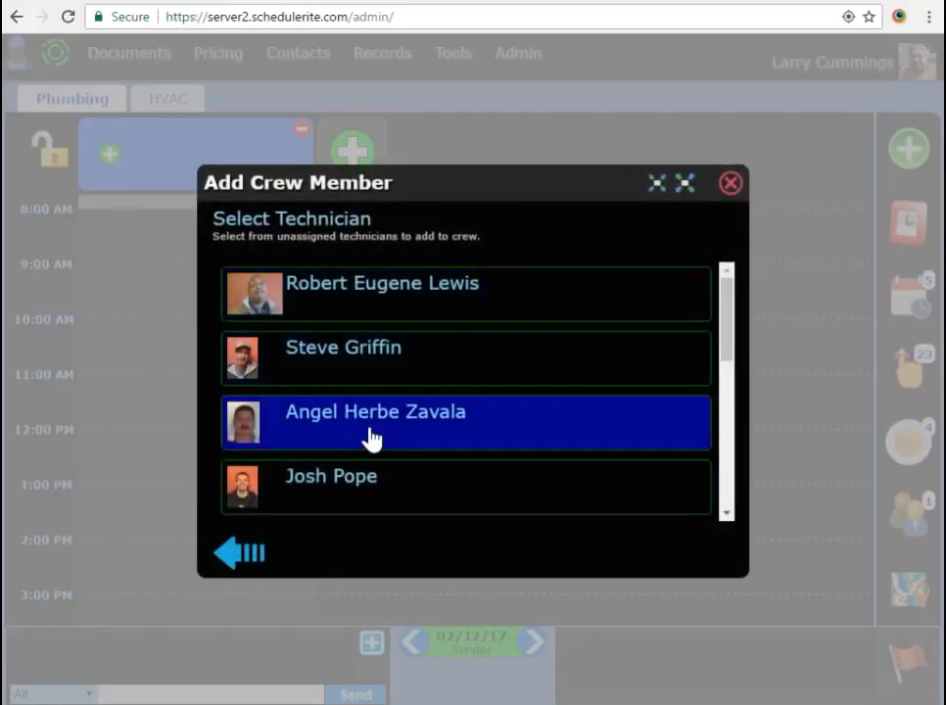
pyautogui.scroll(-2, 367, 436)
pyautogui.scroll(-3, 368, 484)
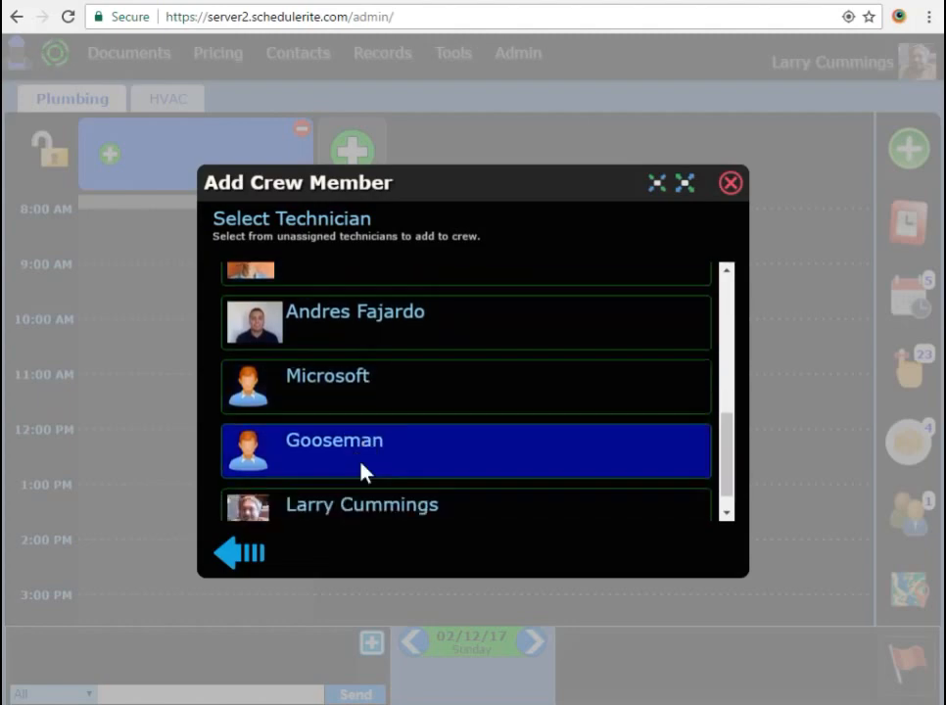
pyautogui.click(380, 317)
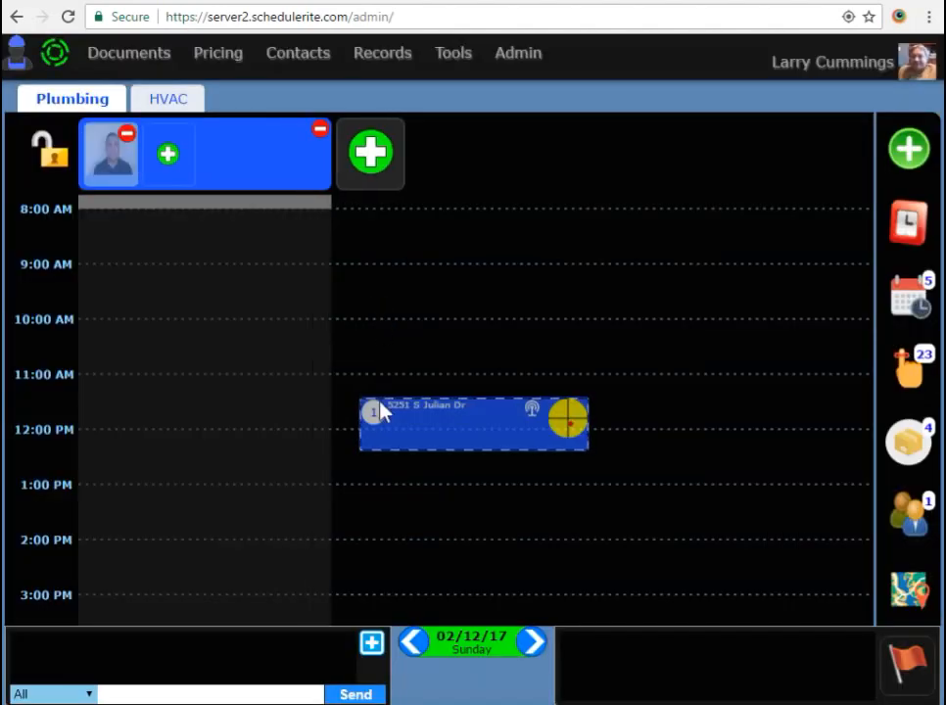
pyautogui.click(49, 149)
pyautogui.moveTo(441, 416); pyautogui.dragTo(198, 234)
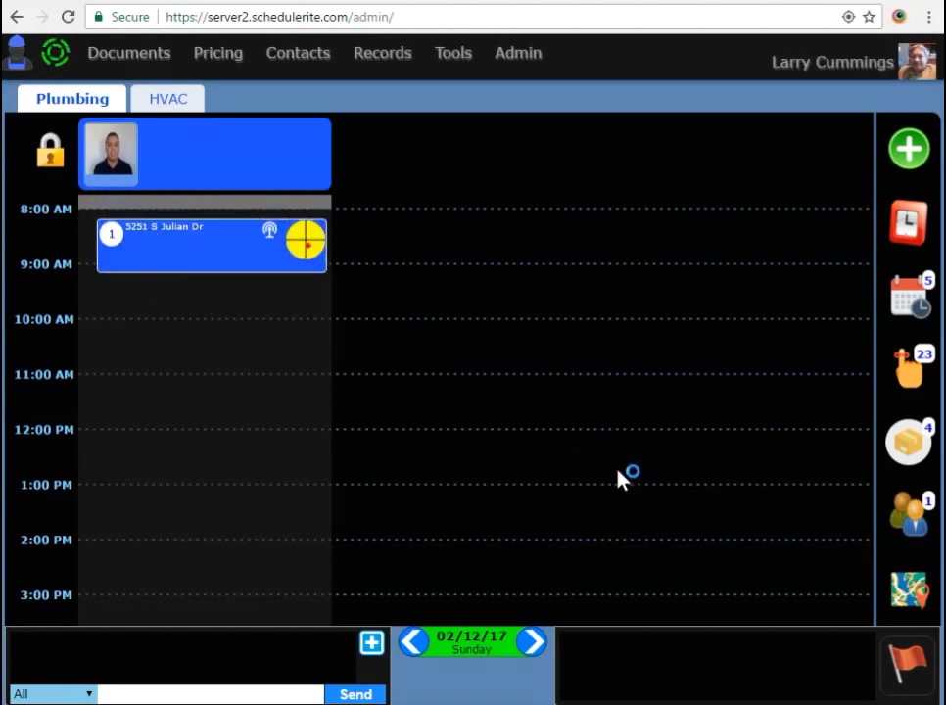
pyautogui.click(417, 642)
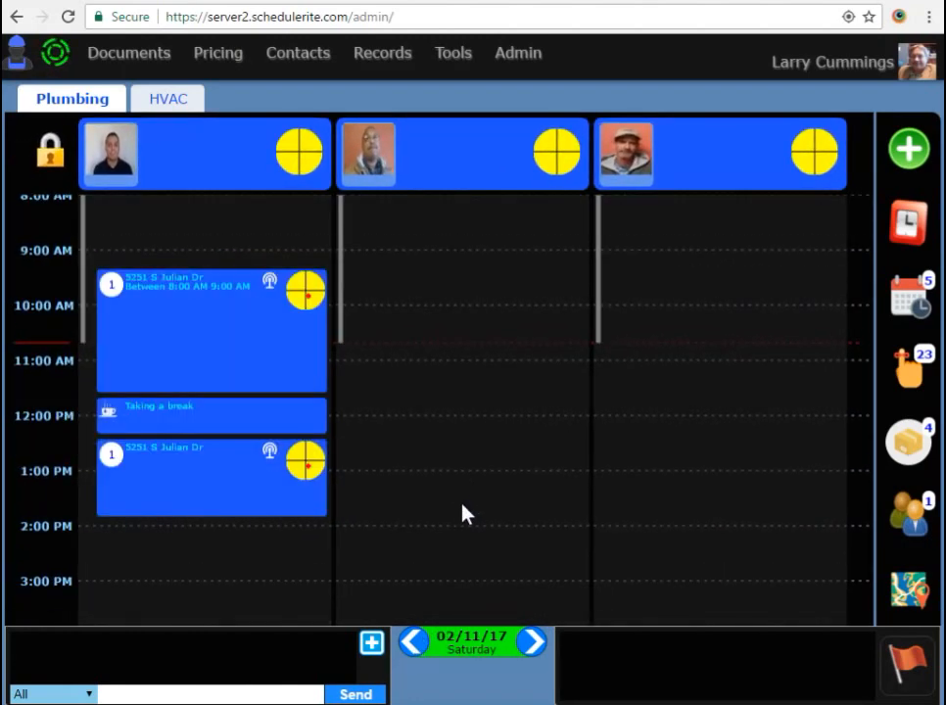
# - On the HVAC schedule, add a crew with two technicians and lock it
pyautogui.click(188, 106)
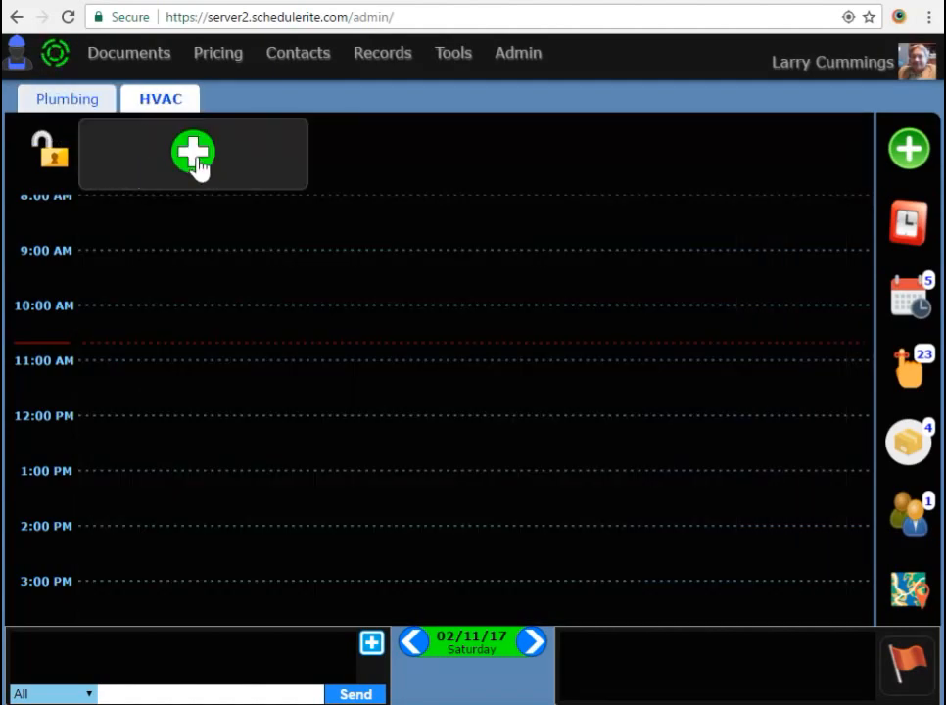
pyautogui.click(196, 161)
pyautogui.click(110, 155)
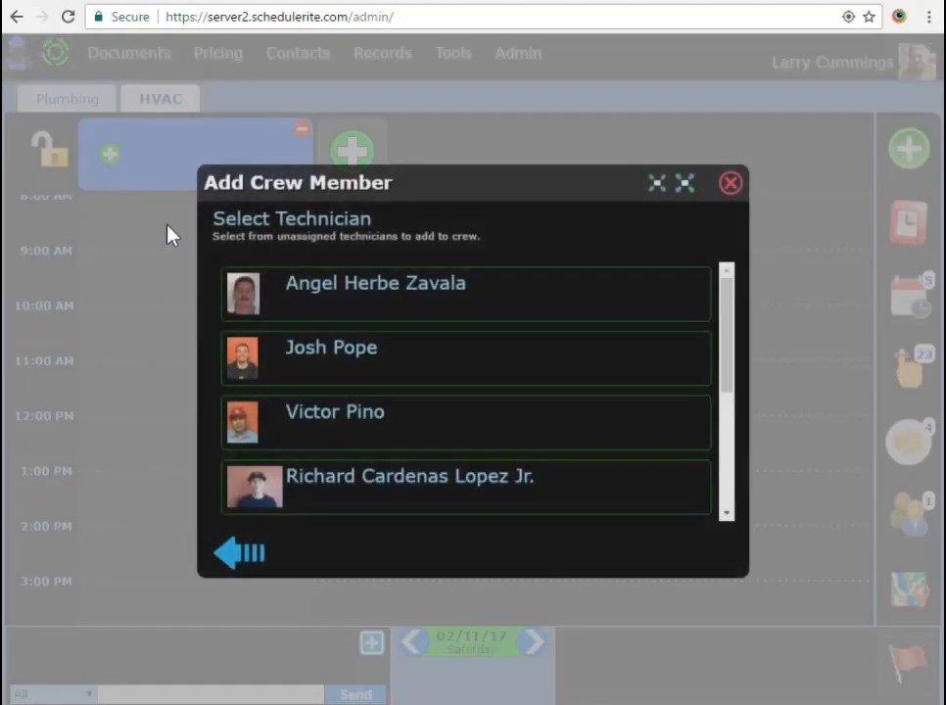
pyautogui.scroll(-5, 423, 406)
pyautogui.click(370, 328)
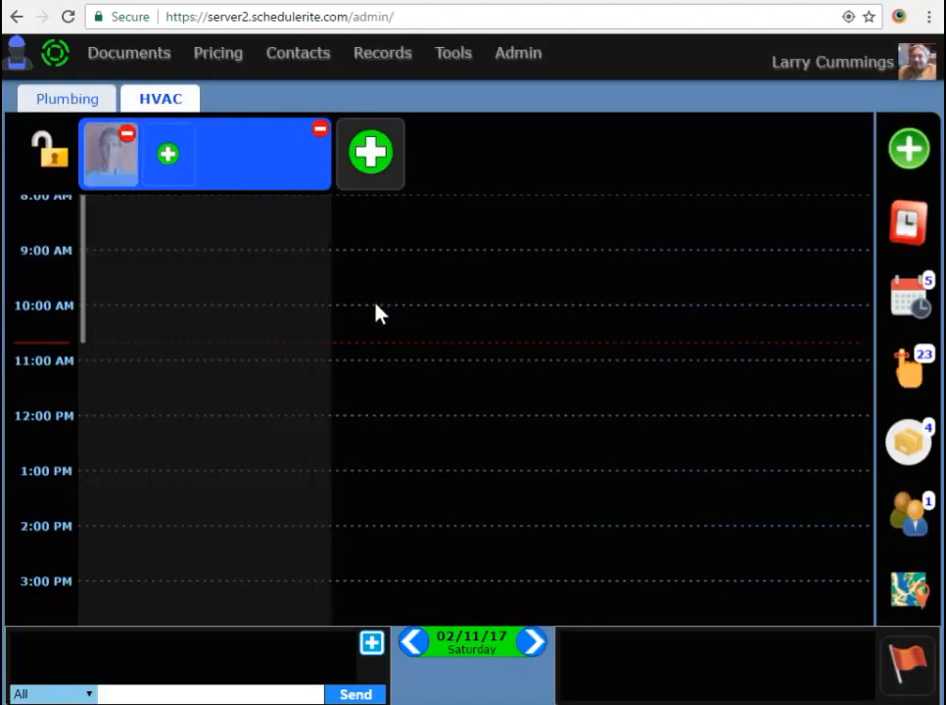
pyautogui.click(174, 173)
pyautogui.click(401, 416)
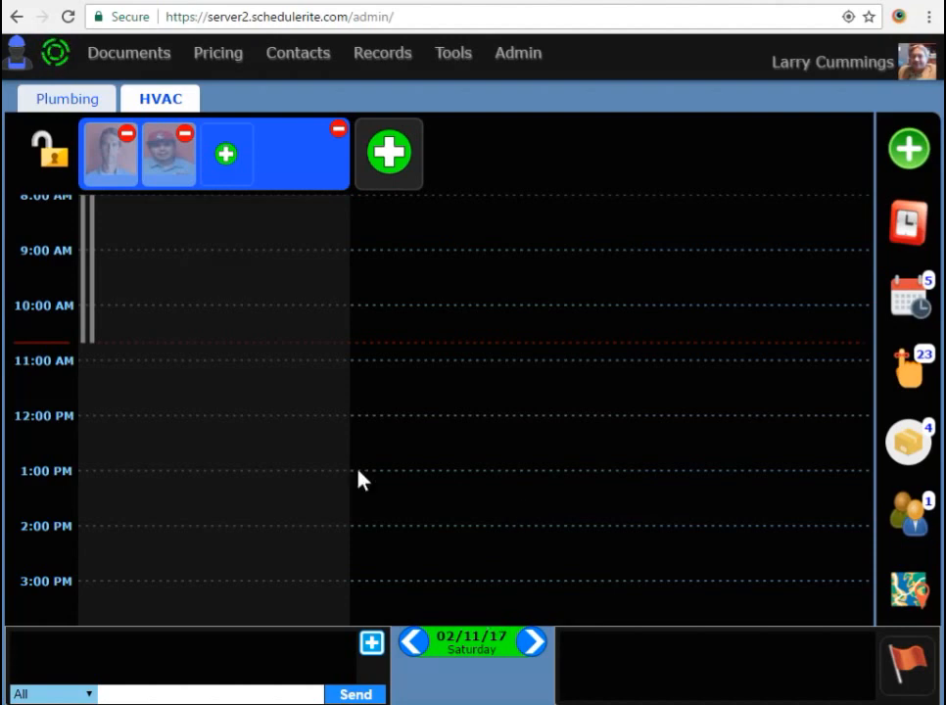
pyautogui.click(52, 155)
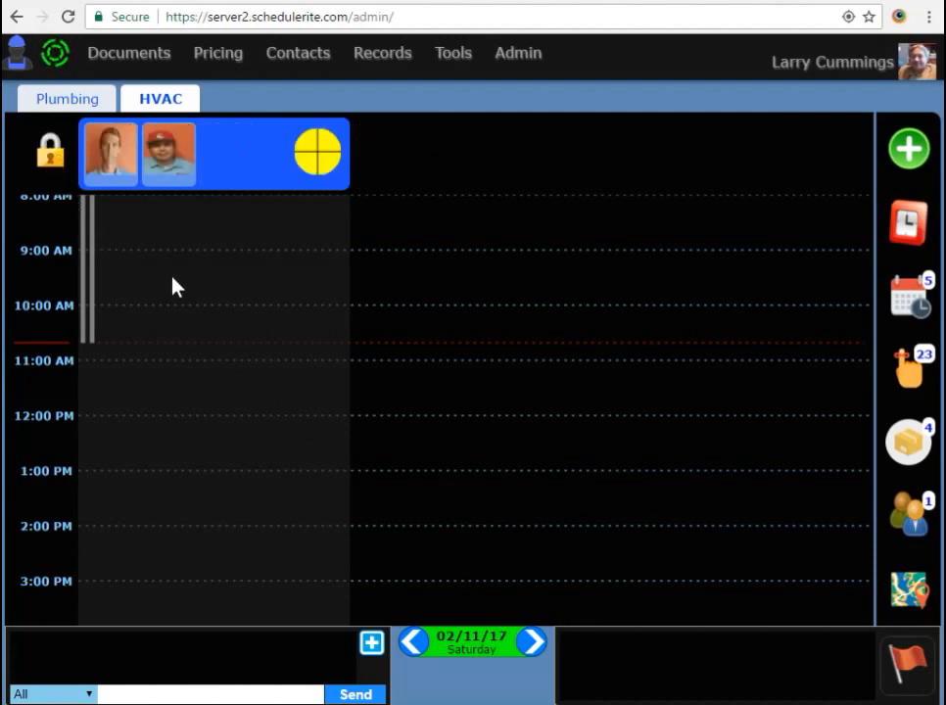
# - Add then remove an empty second HVAC crew, relock, and return to the Plumbing board
pyautogui.click(49, 152)
pyautogui.click(387, 154)
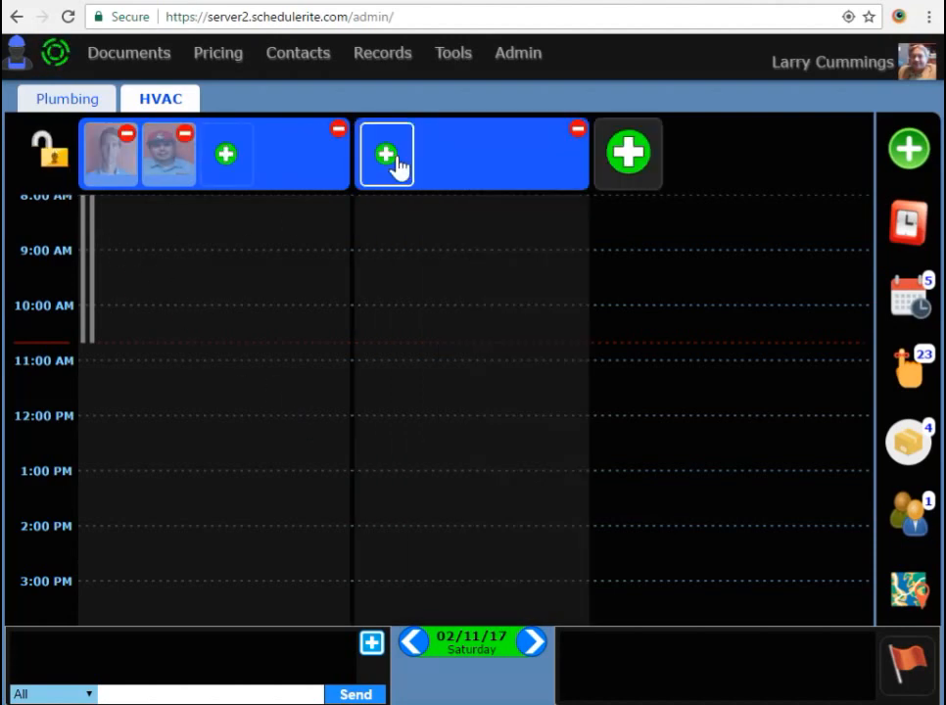
pyautogui.click(578, 129)
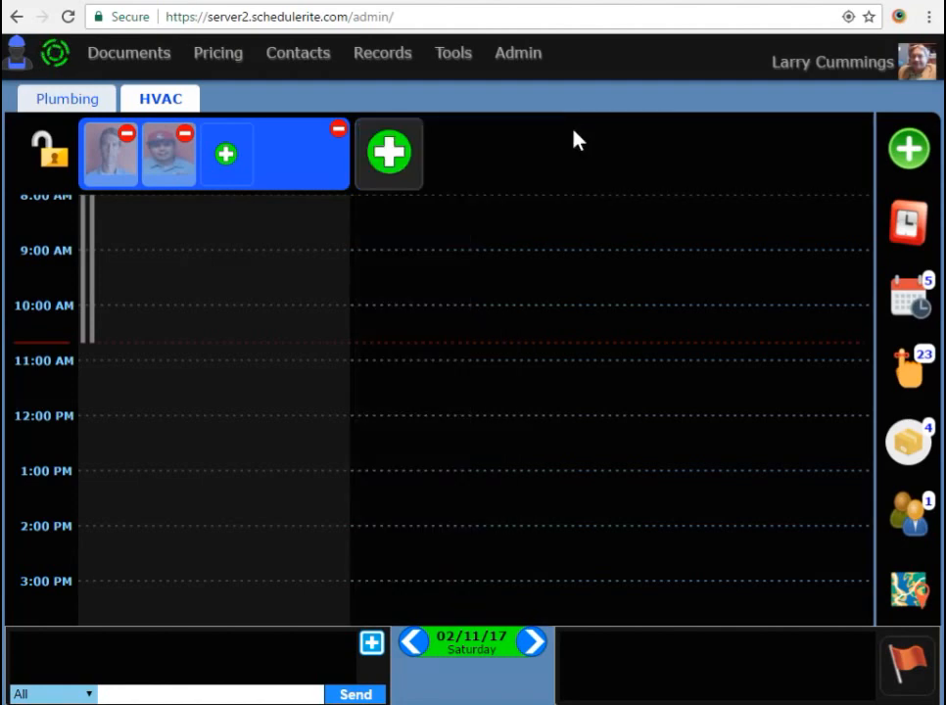
pyautogui.click(49, 152)
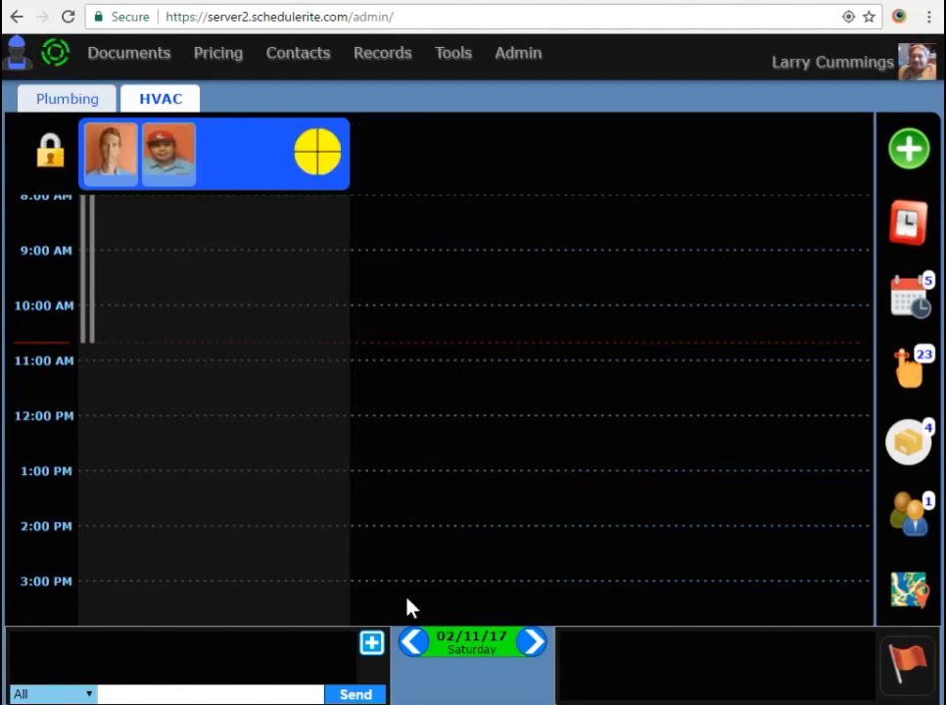
pyautogui.click(66, 98)
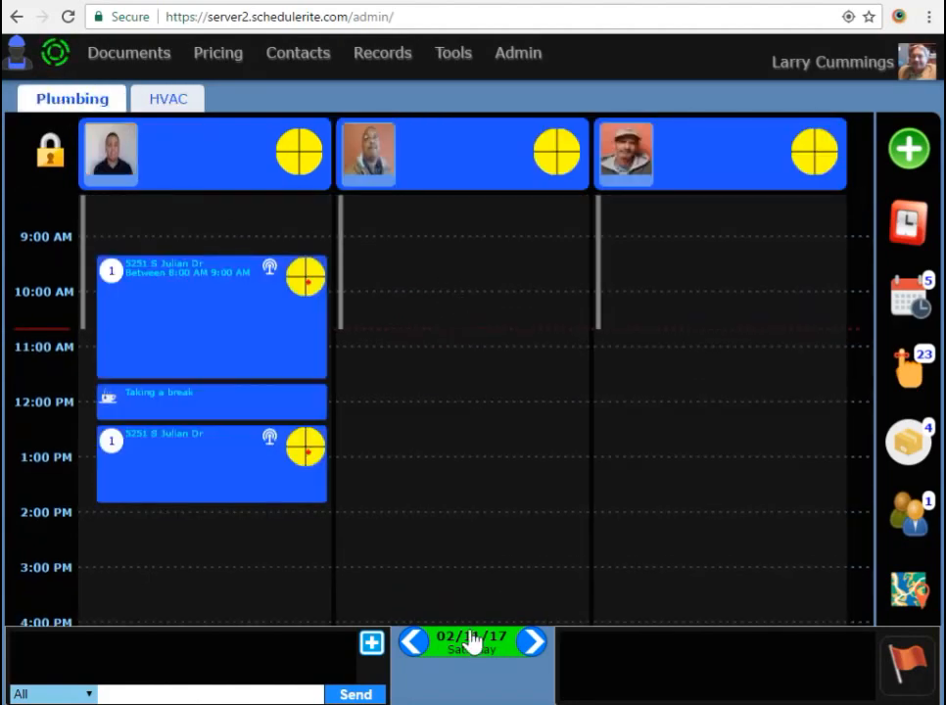
pyautogui.click(484, 642)
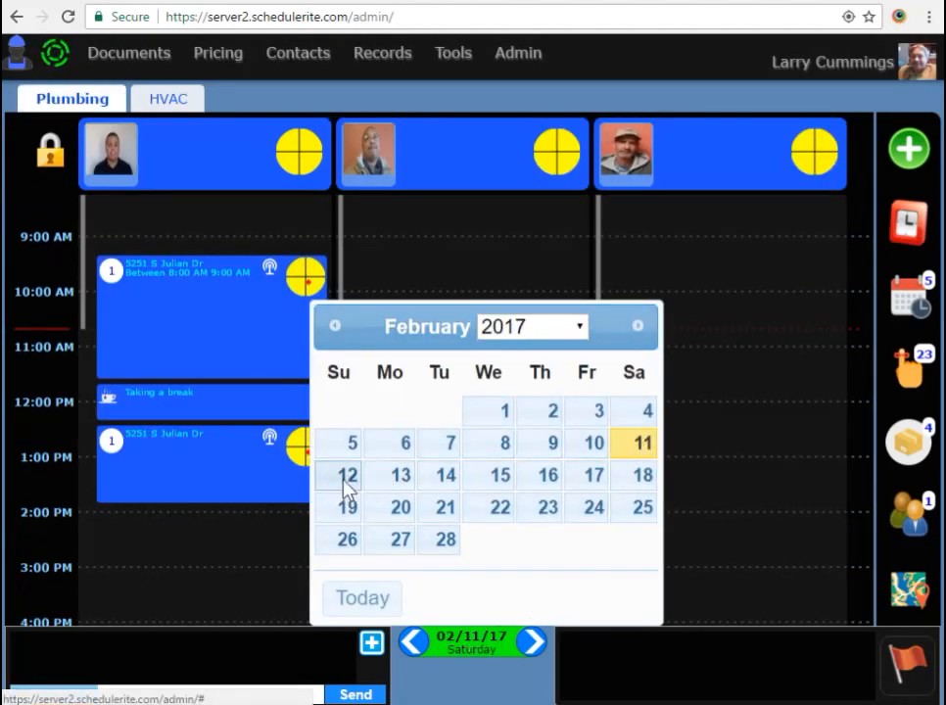
pyautogui.click(344, 477)
pyautogui.click(484, 641)
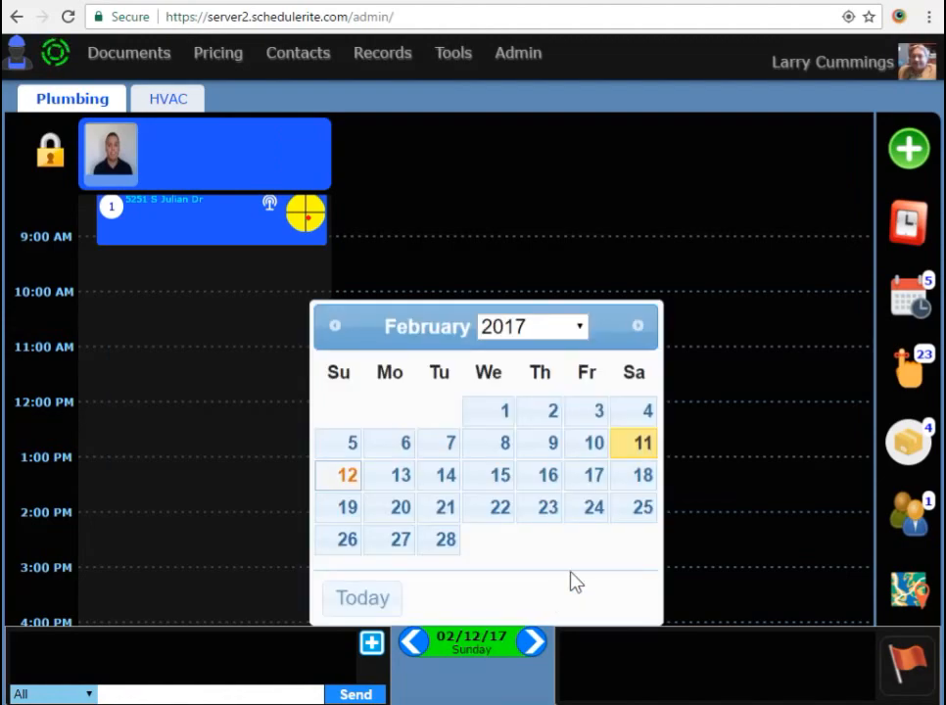
pyautogui.click(594, 445)
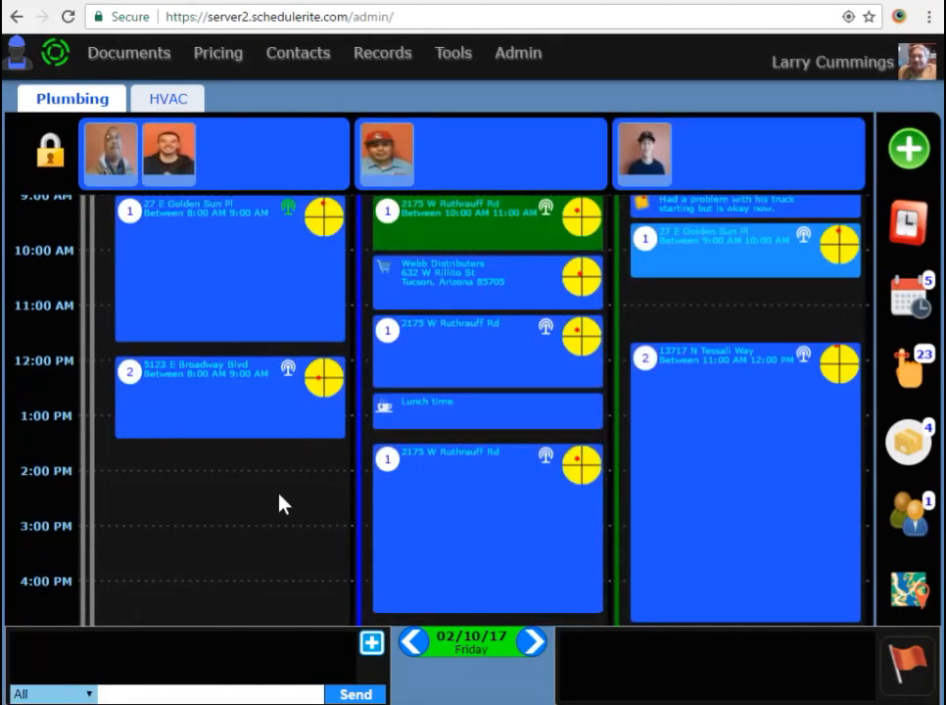
pyautogui.click(484, 639)
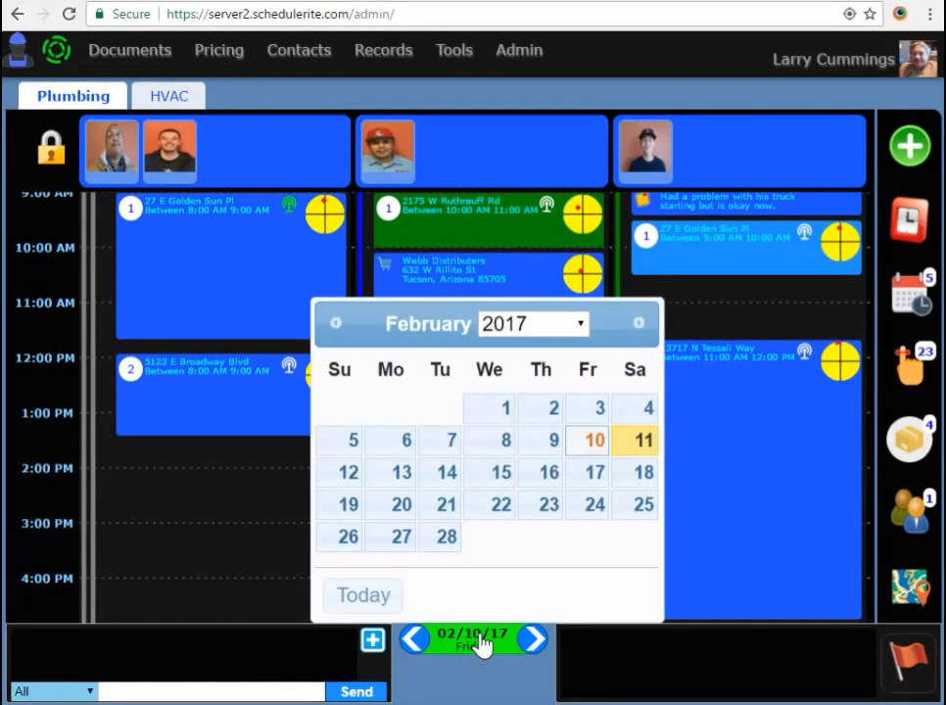
pyautogui.click(635, 443)
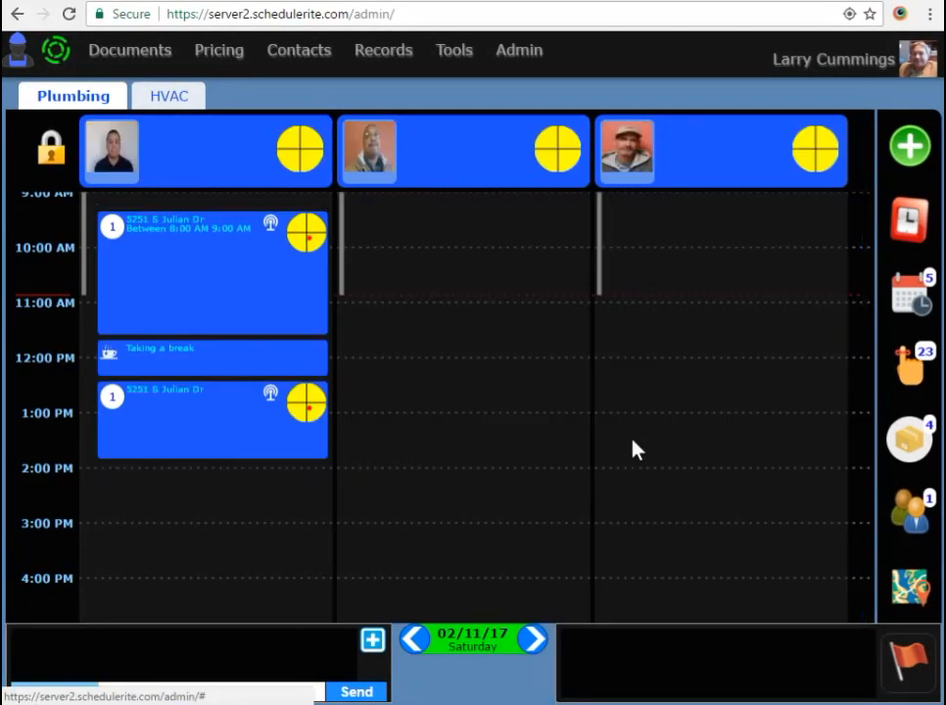
pyautogui.moveTo(225, 308)
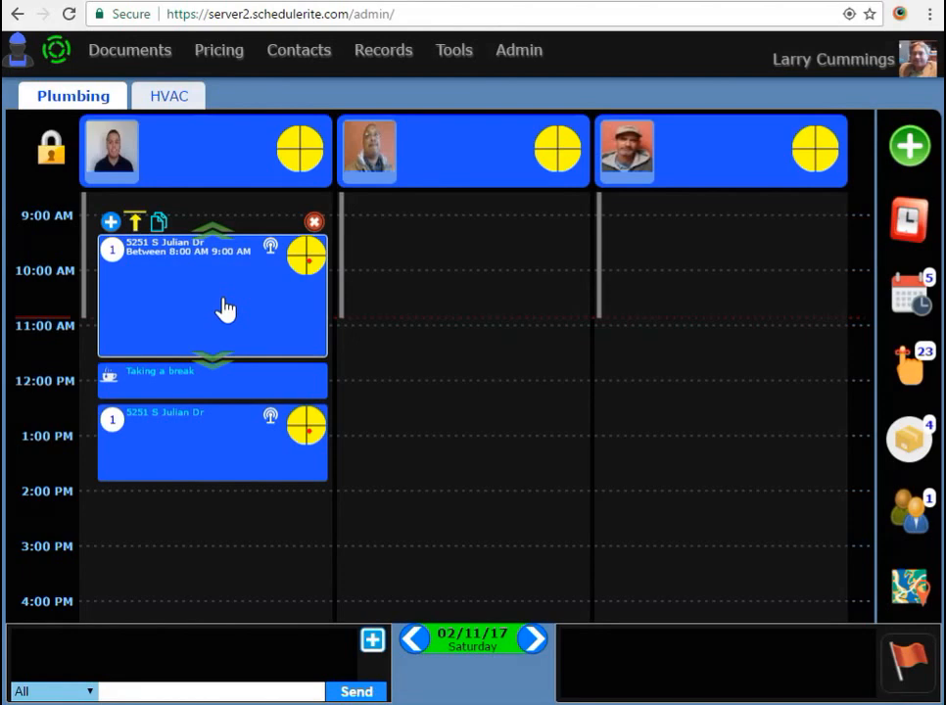
pyautogui.click(225, 308)
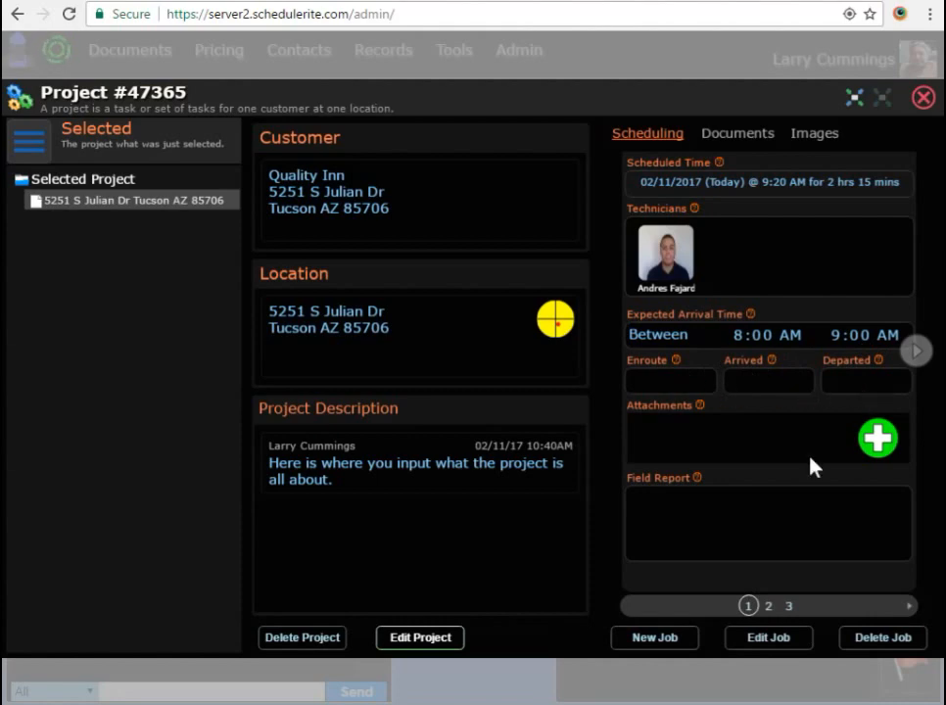
pyautogui.click(768, 637)
pyautogui.click(676, 384)
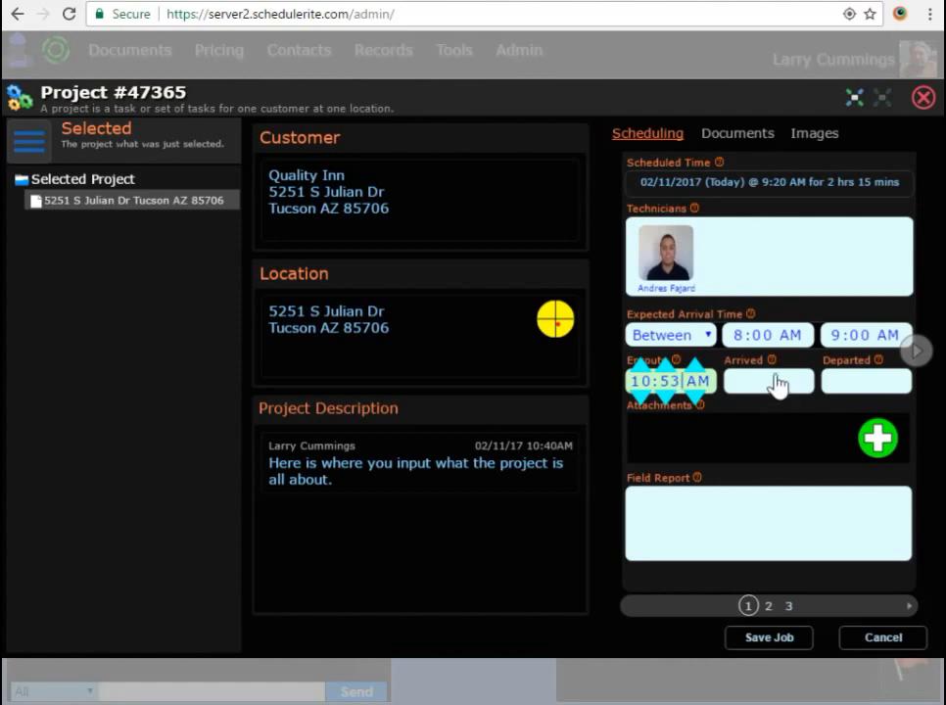
pyautogui.click(769, 638)
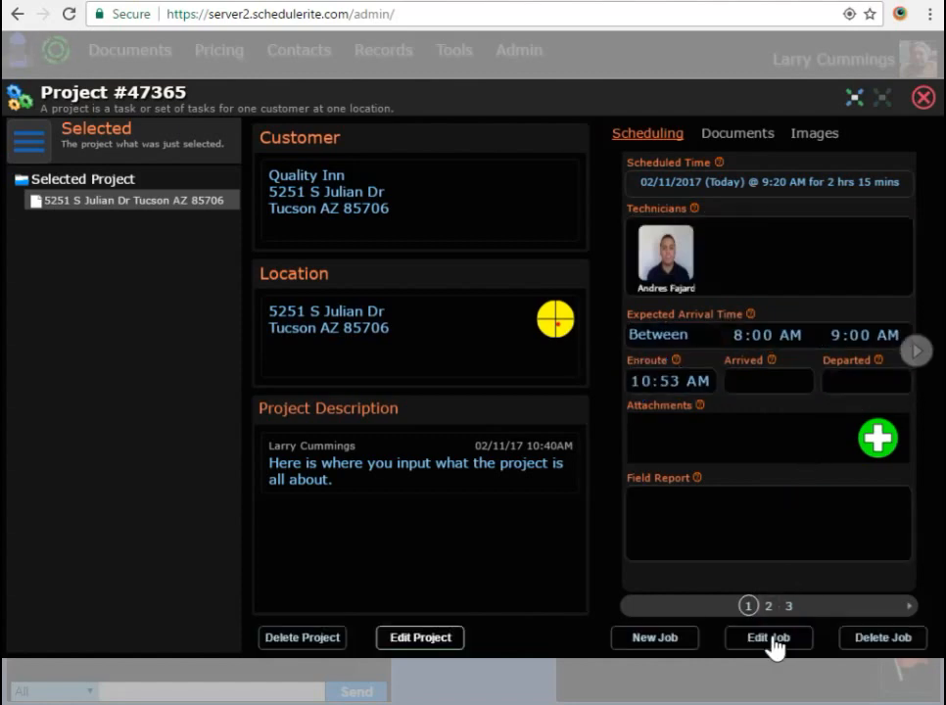
# - Give the 02/12 job a Between 8:00 and 9:00 AM arrival window, save, then show the 02/11 job
pyautogui.click(770, 606)
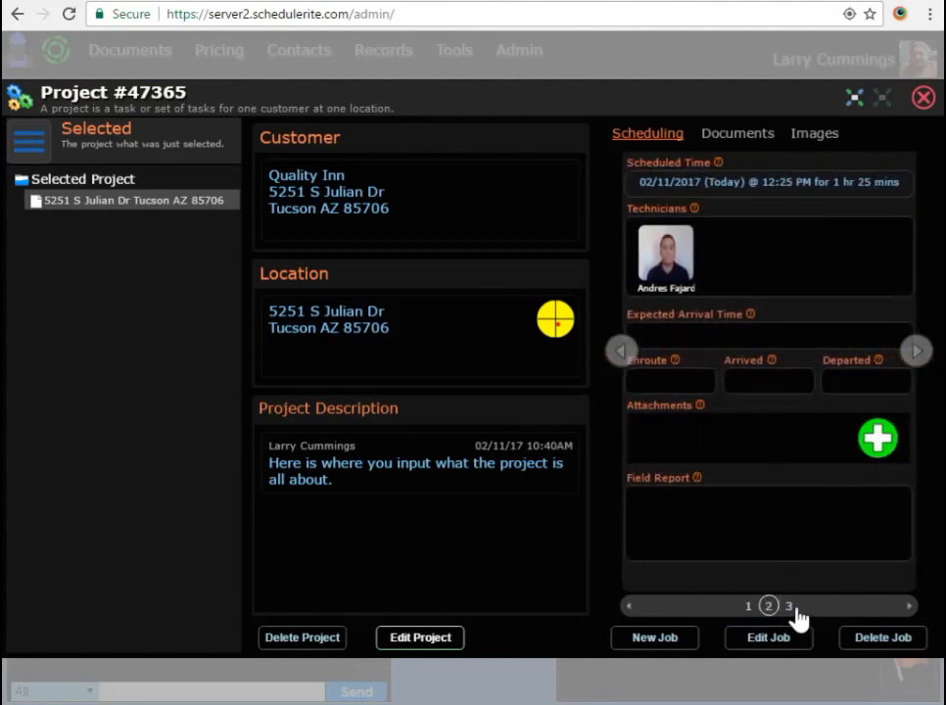
pyautogui.click(789, 607)
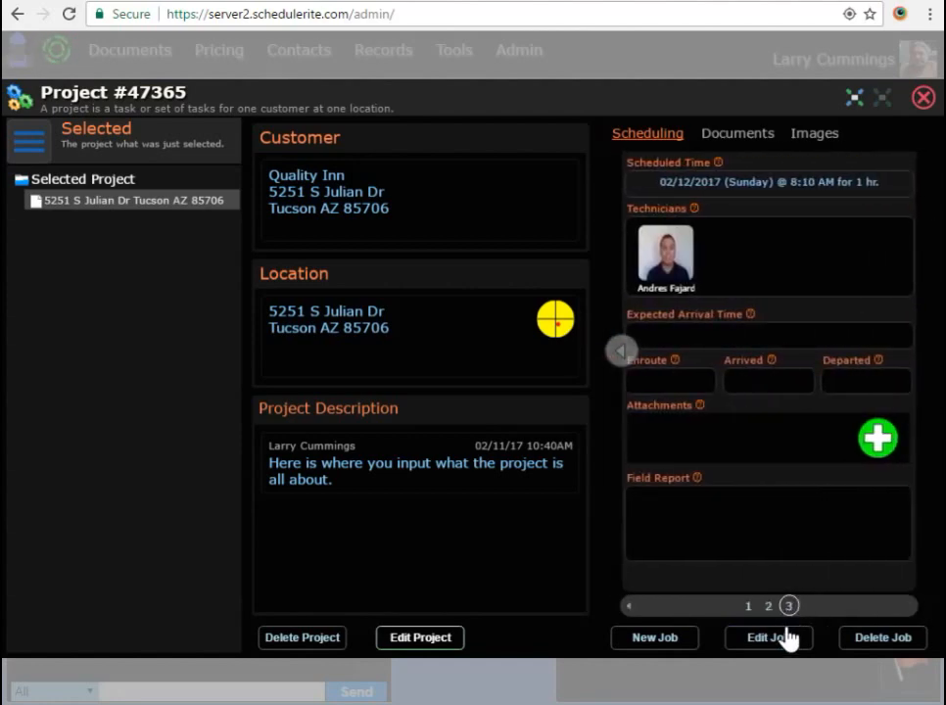
pyautogui.click(770, 637)
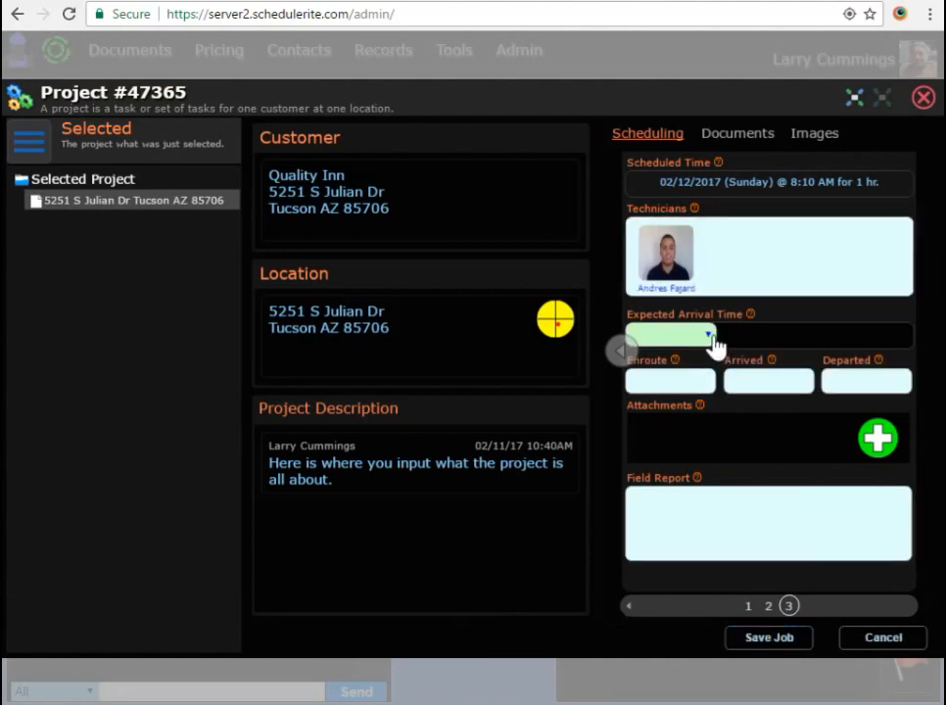
pyautogui.click(667, 335)
pyautogui.click(659, 375)
pyautogui.click(763, 338)
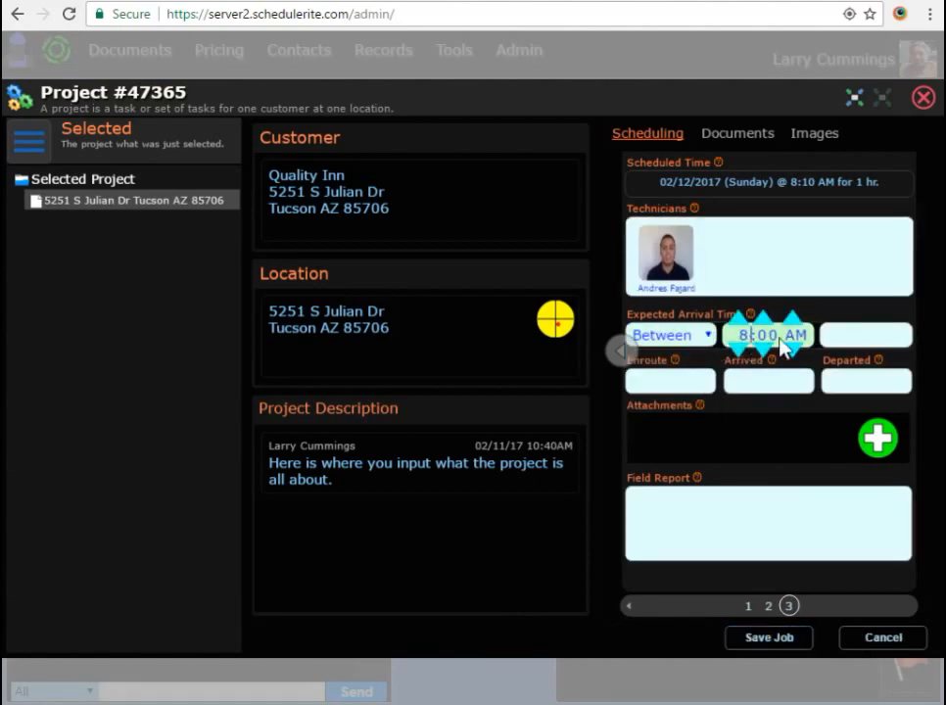
pyautogui.click(856, 339)
pyautogui.click(838, 321)
pyautogui.click(789, 636)
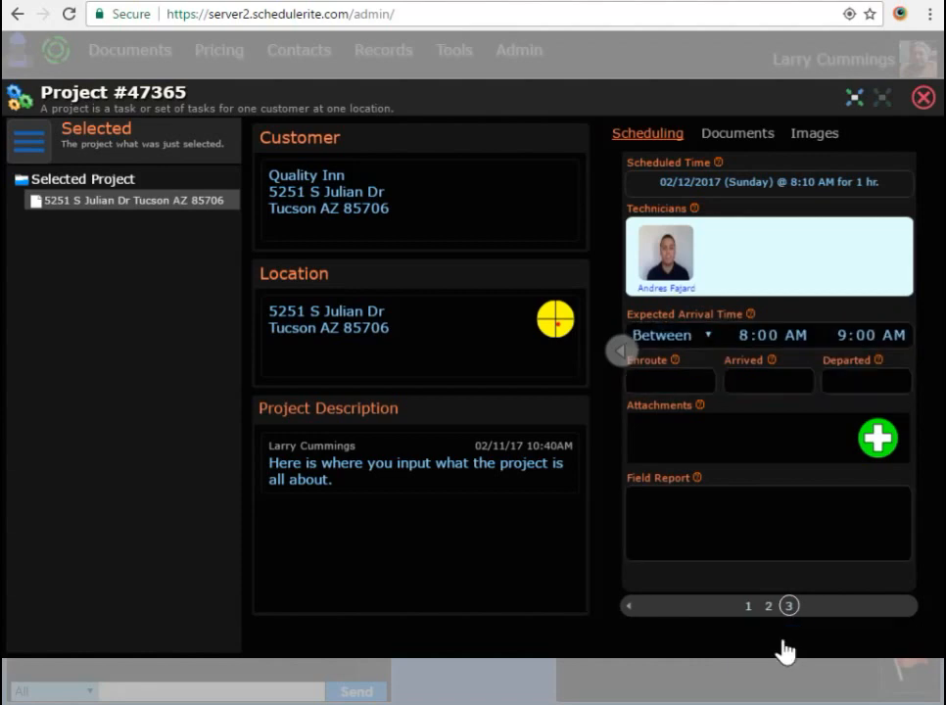
pyautogui.click(768, 606)
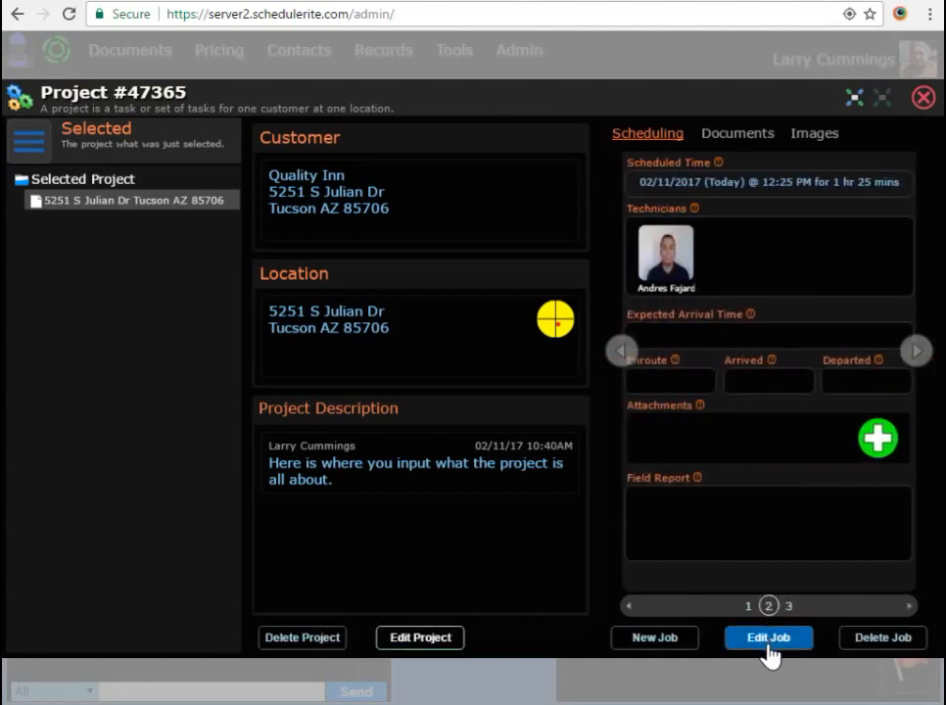
# - Change the 02/11 job's expected arrival to After 1:00 PM and save the job
pyautogui.click(768, 641)
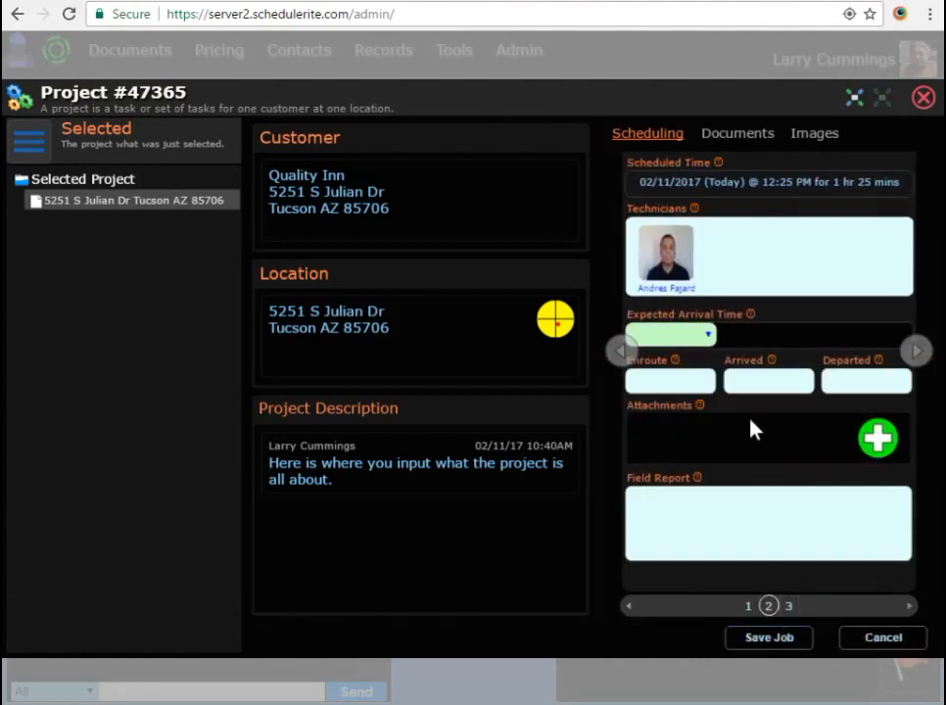
pyautogui.click(709, 337)
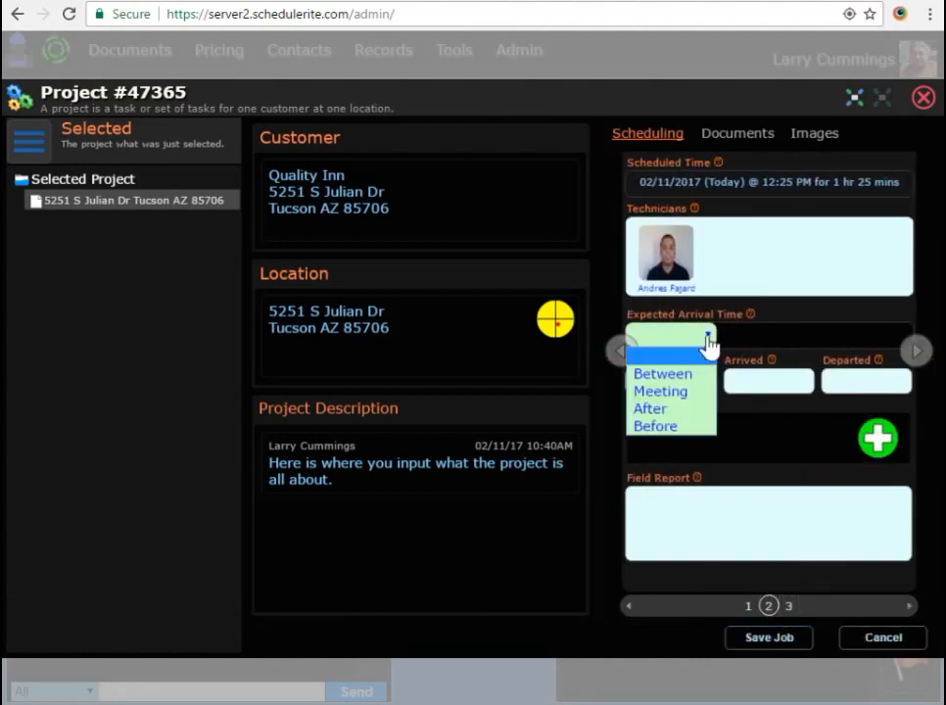
pyautogui.click(669, 408)
pyautogui.click(789, 341)
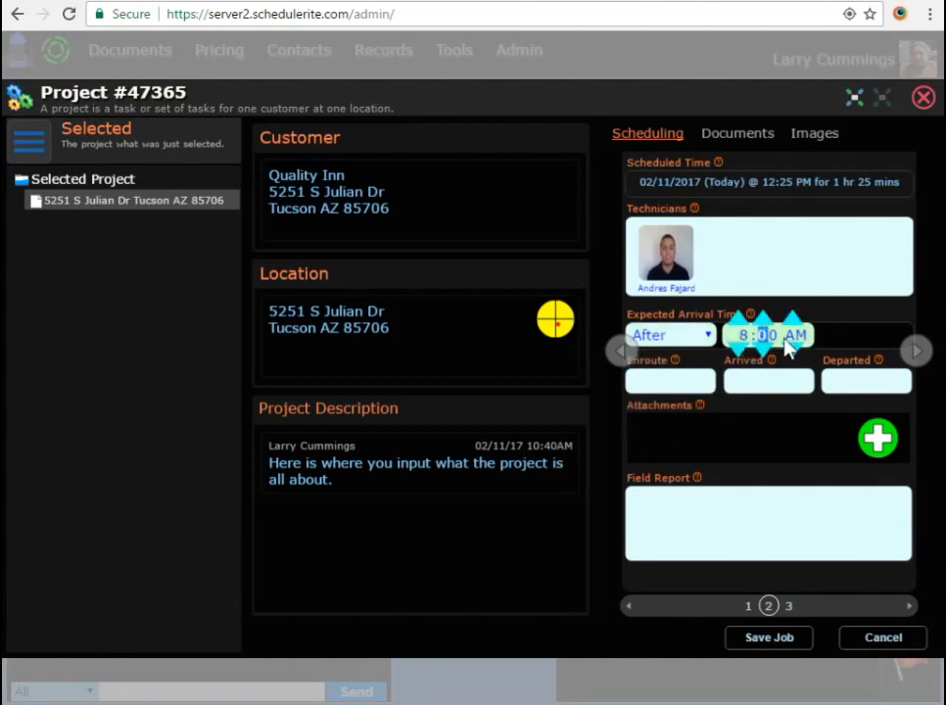
pyautogui.click(742, 322)
pyautogui.click(742, 321)
pyautogui.click(742, 322)
pyautogui.click(742, 322)
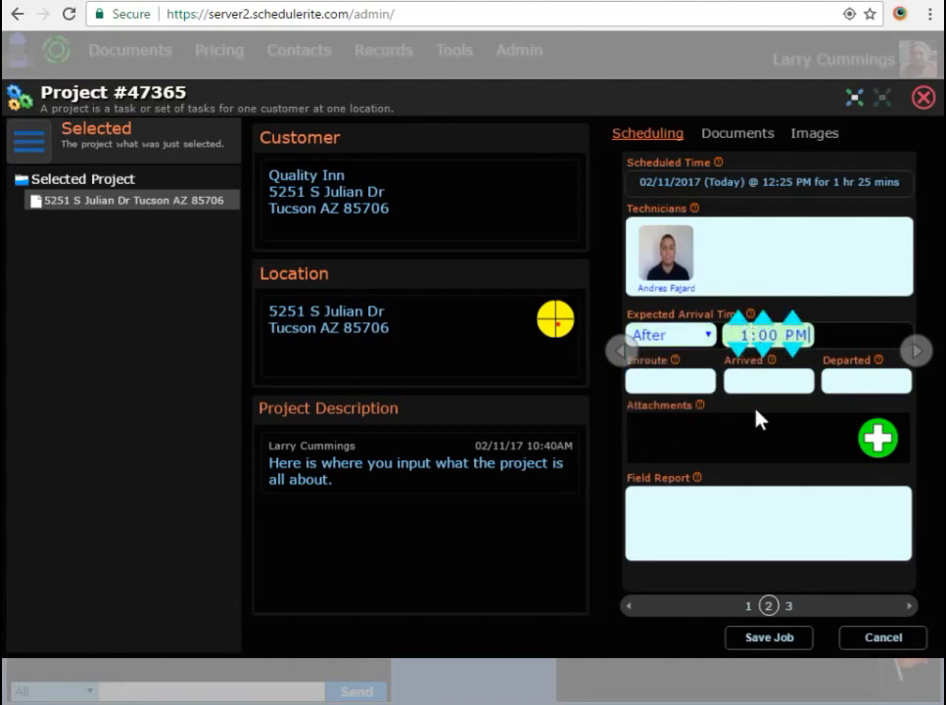
pyautogui.click(786, 643)
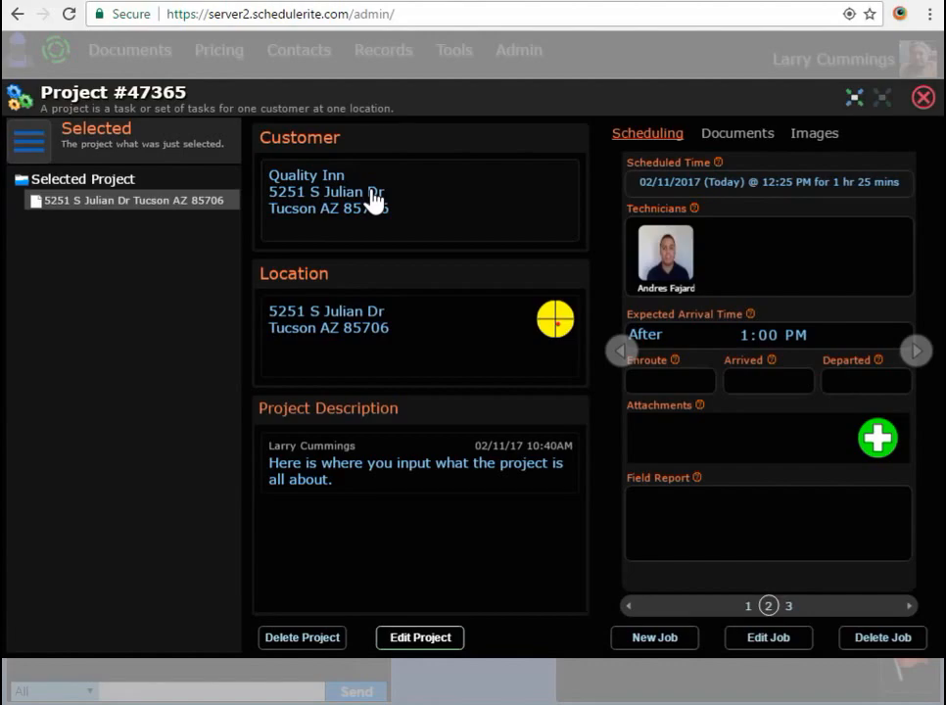
# - Review the Quality Inn customer's Stats, Images and Billing tabs, then its job location record
pyautogui.click(373, 199)
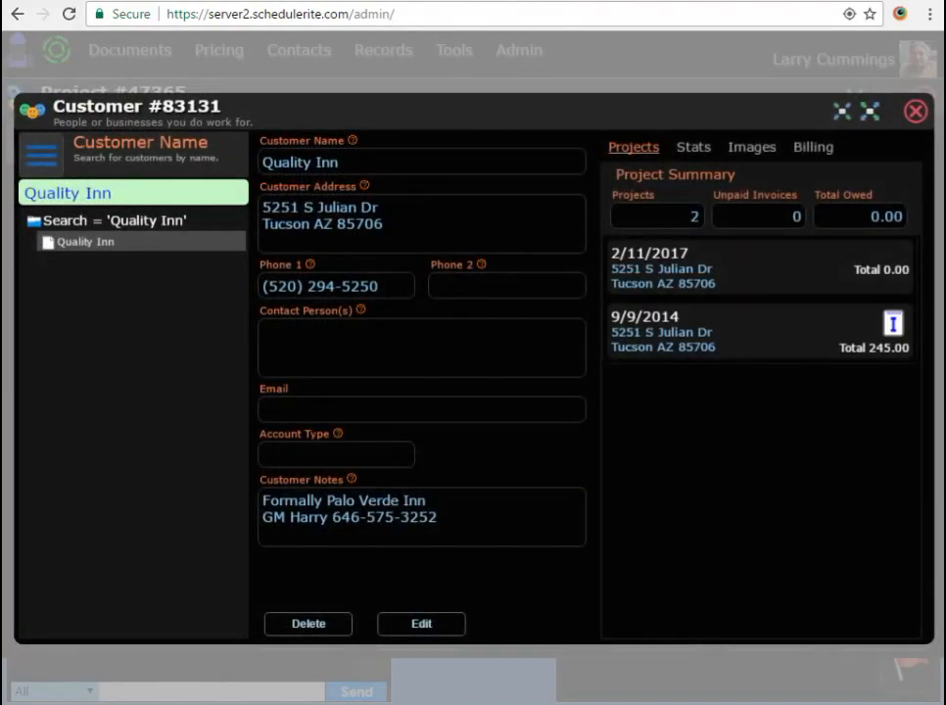
pyautogui.click(695, 148)
pyautogui.click(754, 149)
pyautogui.click(818, 148)
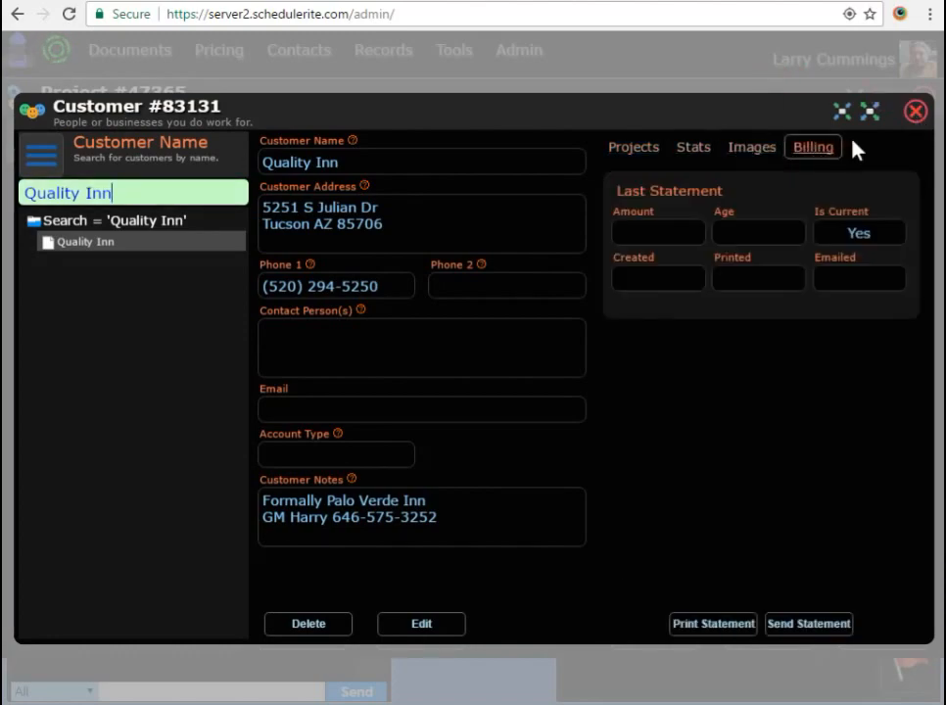
pyautogui.click(912, 113)
pyautogui.click(422, 334)
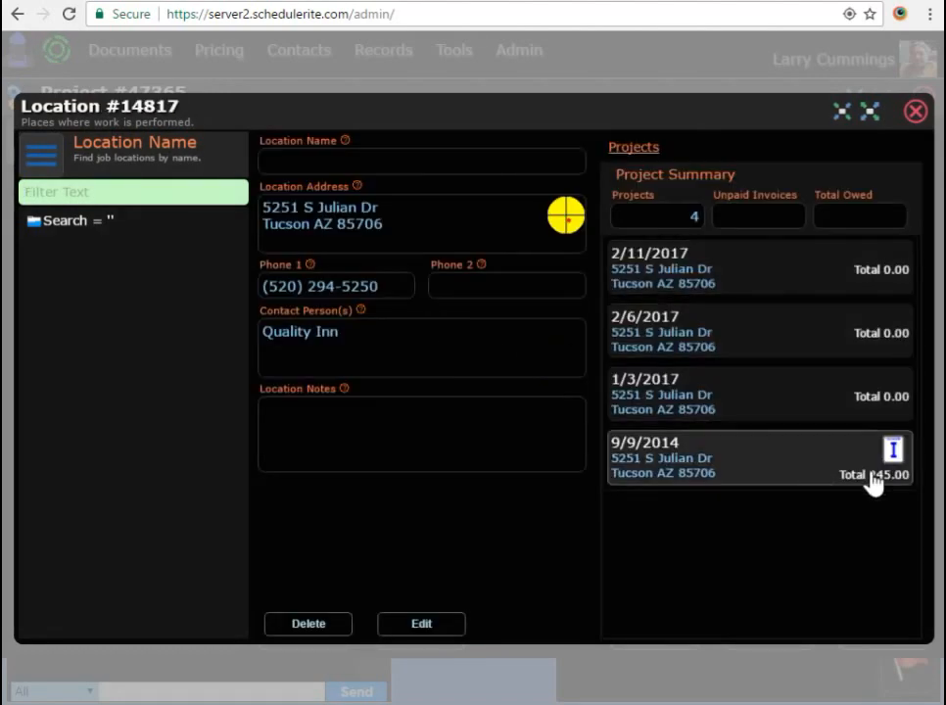
pyautogui.click(915, 114)
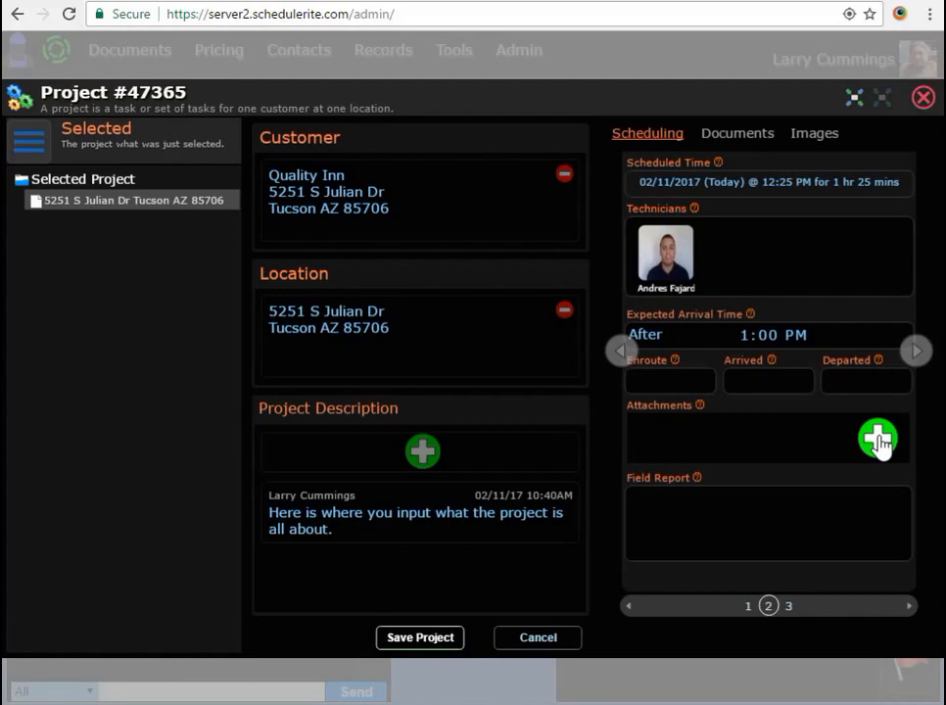
# - Create a blank Invoice123 document, invoice #107344, attached to the job
pyautogui.click(878, 441)
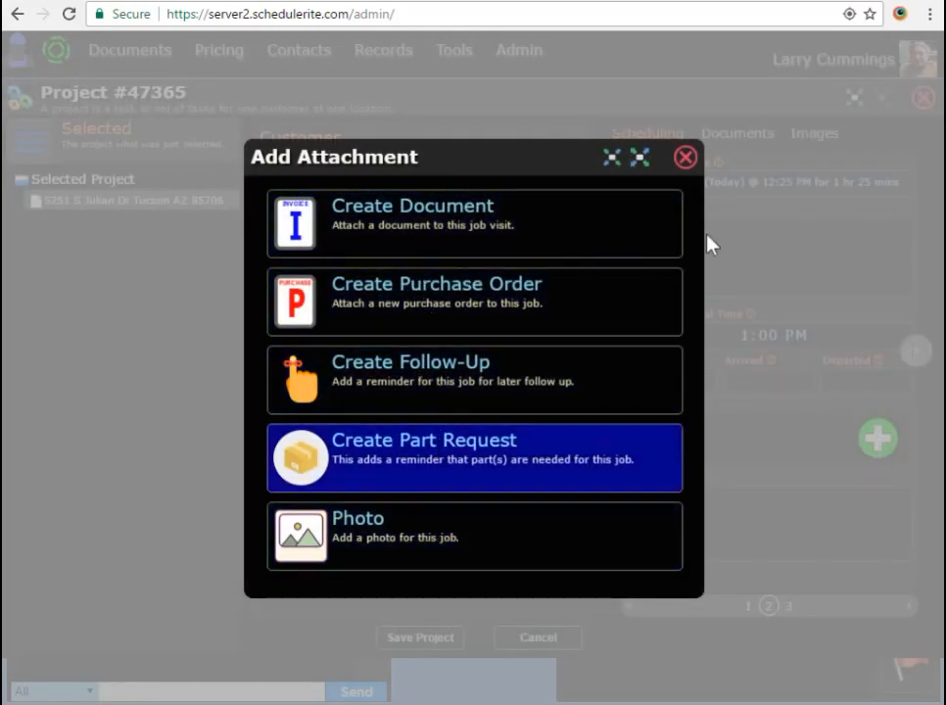
pyautogui.click(606, 221)
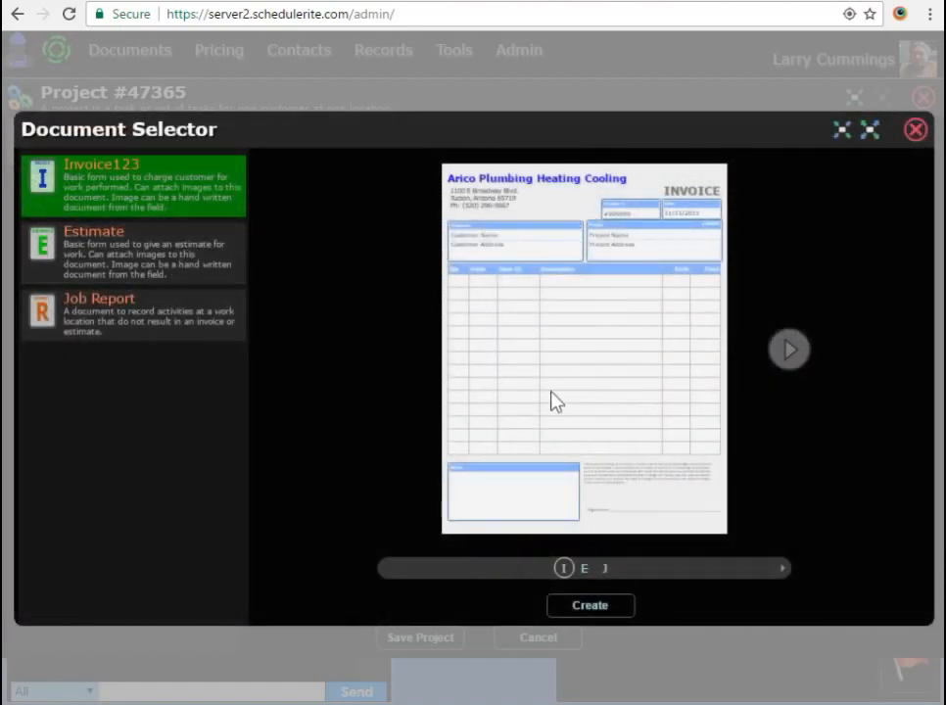
pyautogui.click(603, 609)
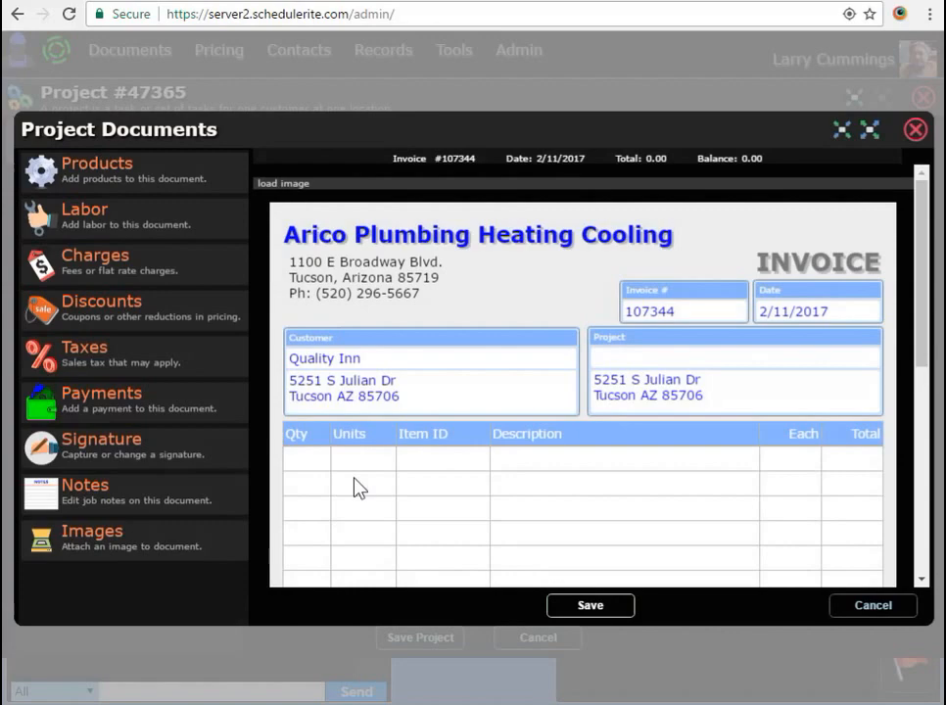
# - Add two 1 1/2" A.B.S. 45 (1/8th Bend) fittings to the invoice
pyautogui.scroll(-5, 354, 488)
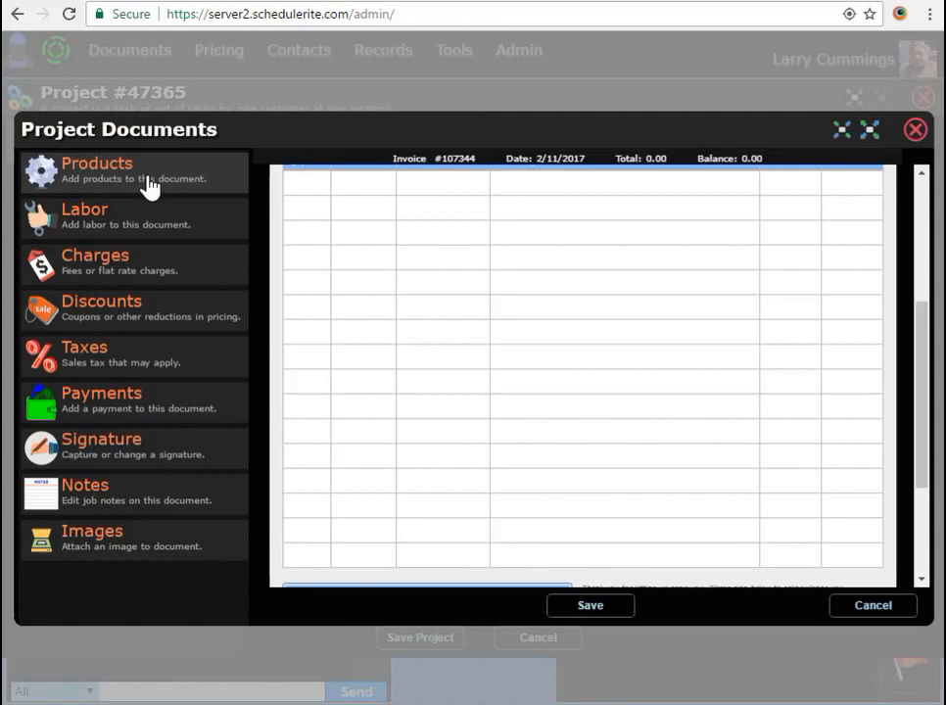
pyautogui.click(148, 191)
pyautogui.click(108, 267)
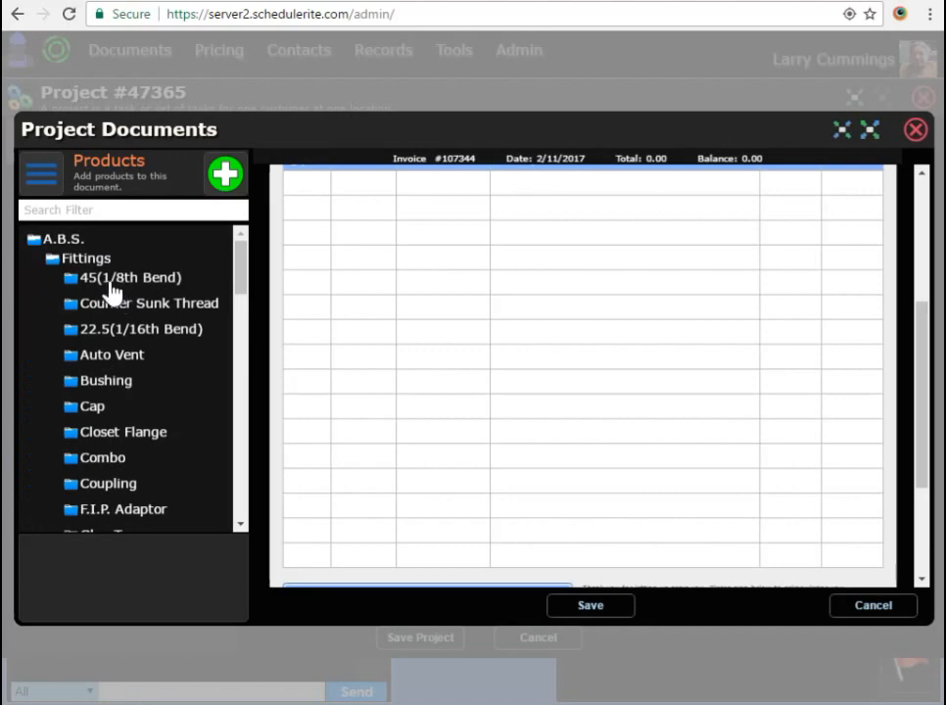
pyautogui.click(115, 279)
pyautogui.click(131, 299)
pyautogui.click(182, 603)
pyautogui.click(182, 603)
pyautogui.scroll(5, 633, 437)
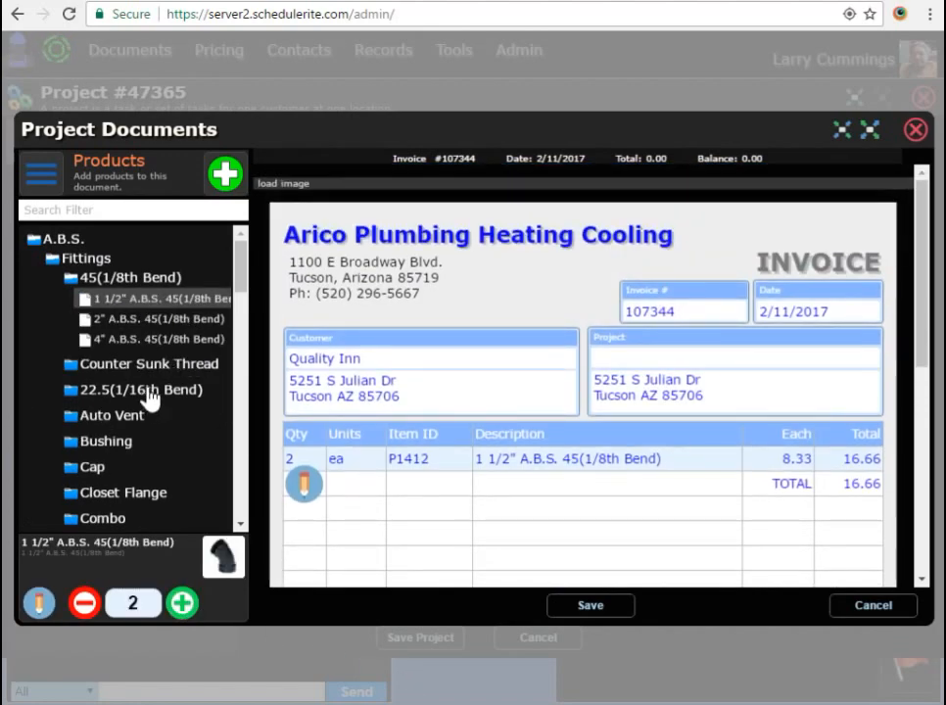
# - Add one hour of Plumbing Backflow Repair labor and save the invoice at 111.66
pyautogui.click(120, 415)
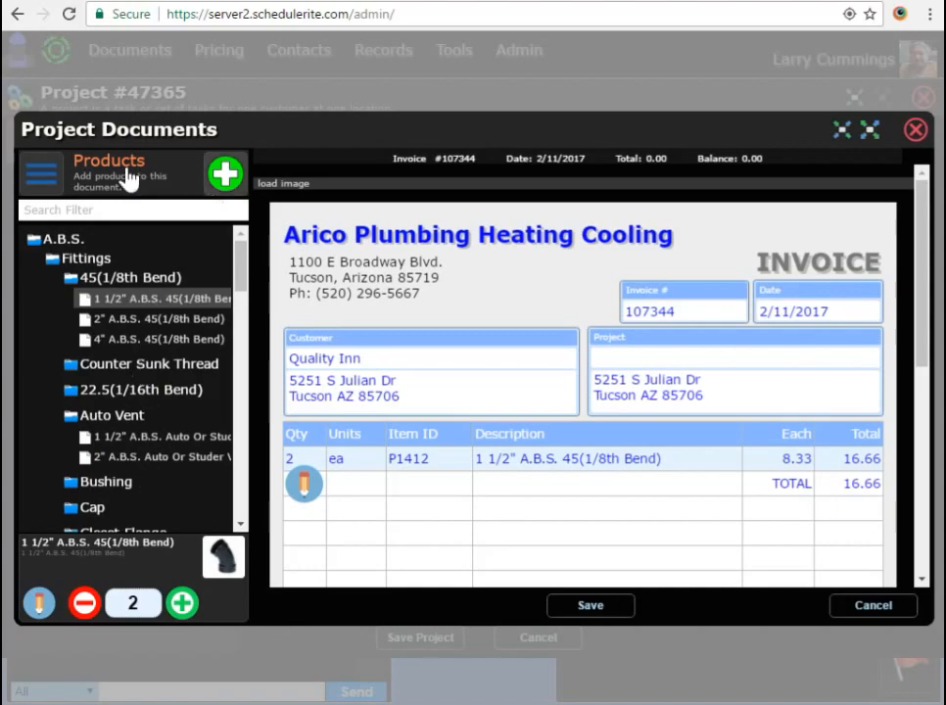
pyautogui.click(41, 176)
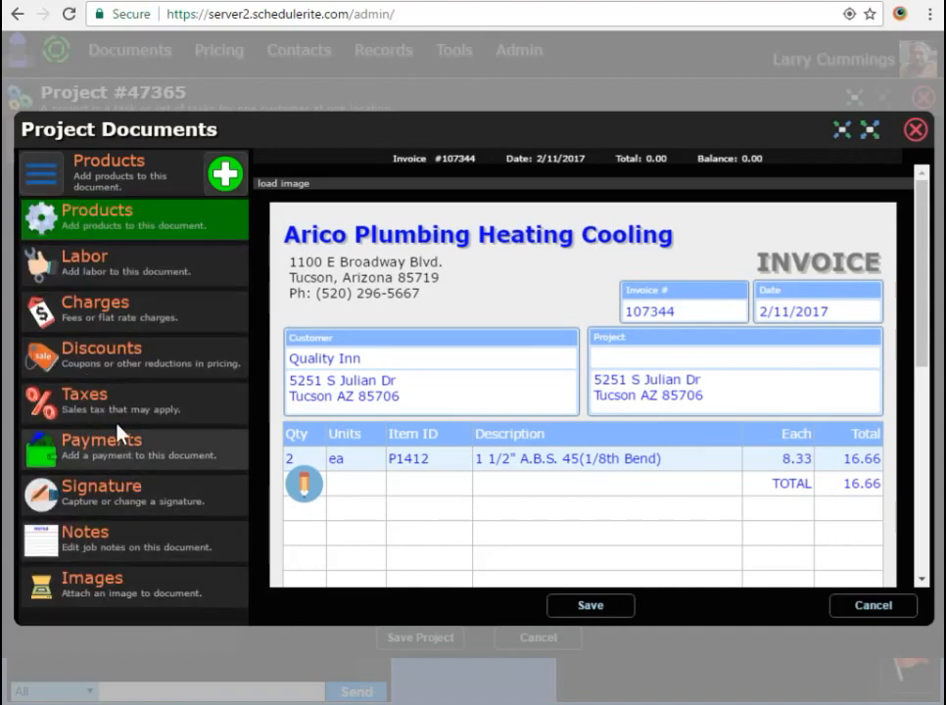
pyautogui.click(102, 260)
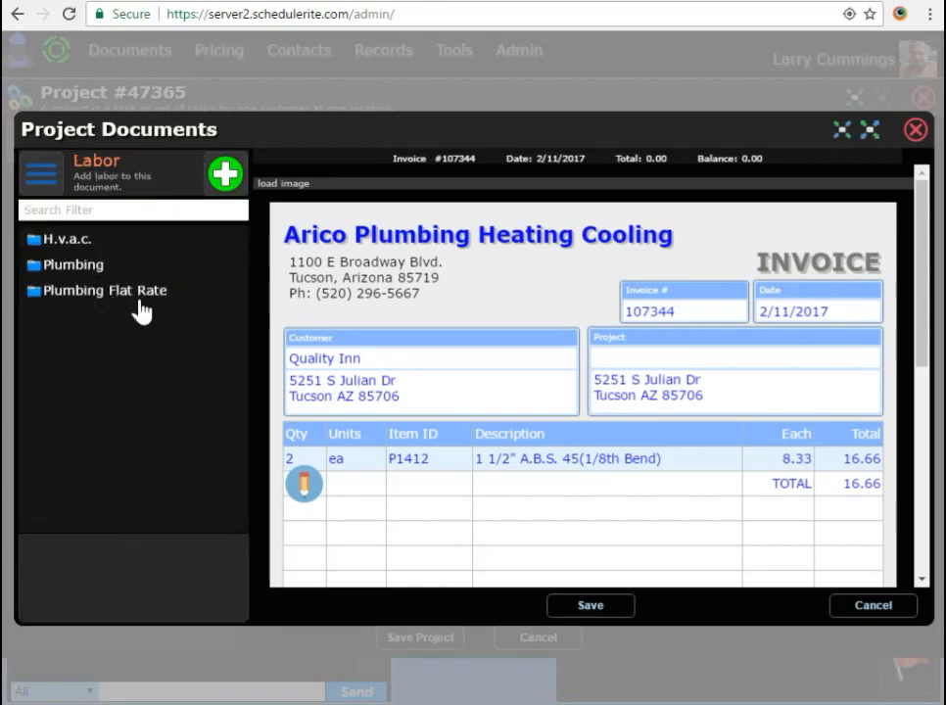
pyautogui.click(73, 266)
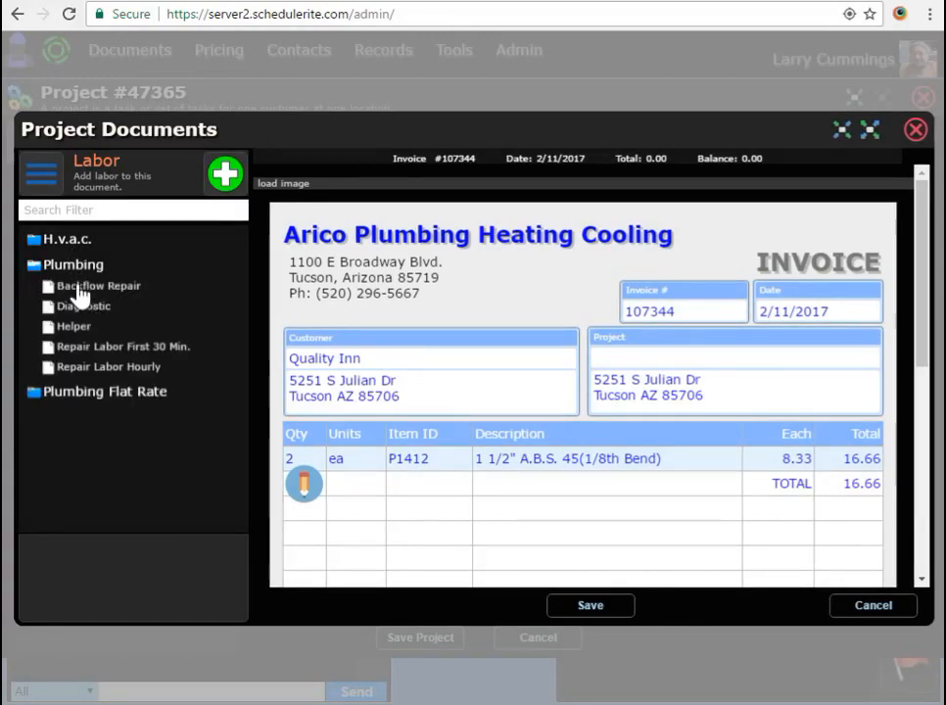
pyautogui.click(79, 286)
pyautogui.click(182, 604)
pyautogui.scroll(-5, 654, 494)
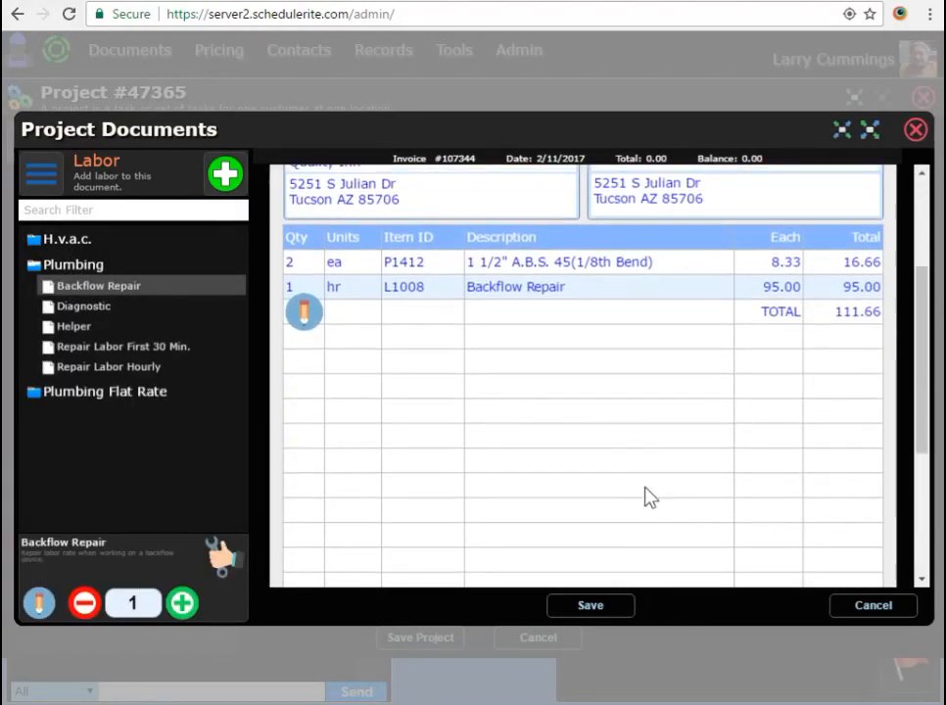
pyautogui.scroll(-3, 789, 499)
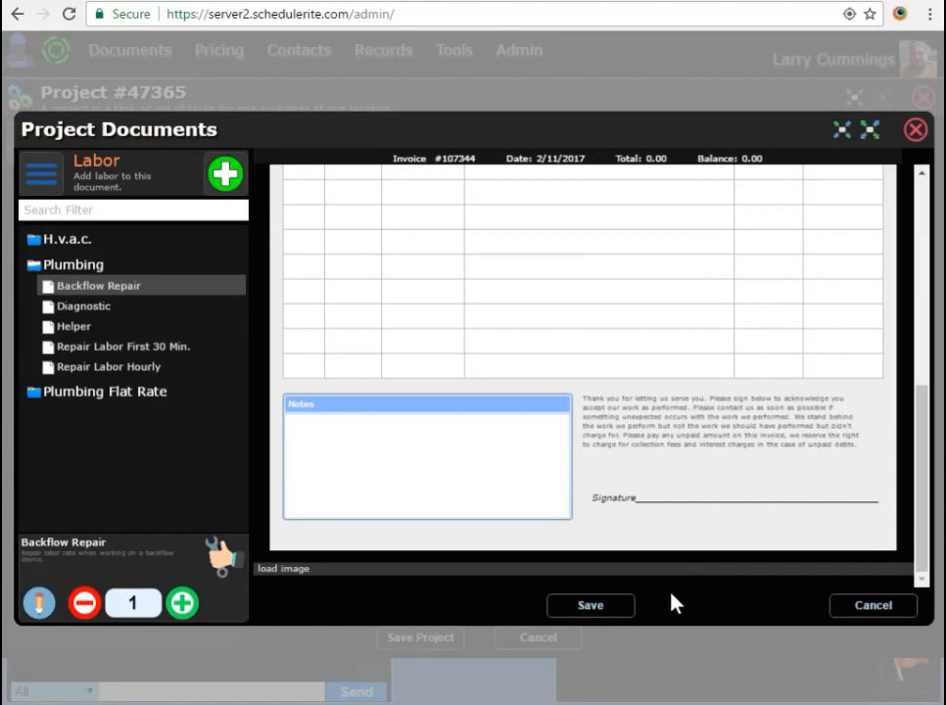
pyautogui.click(591, 606)
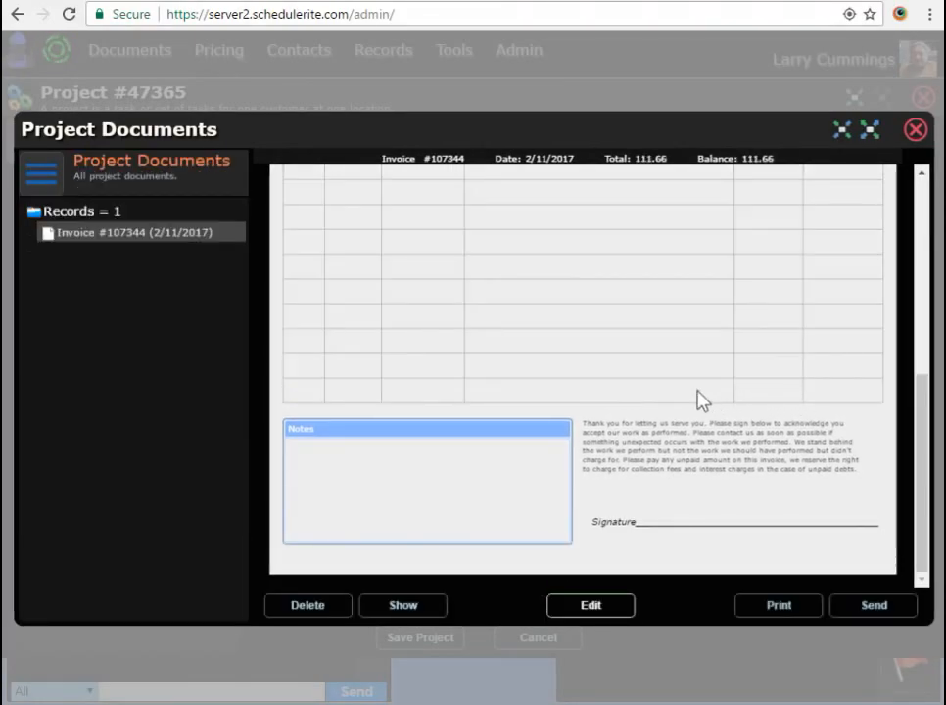
# - Close the Project Documents window
pyautogui.click(915, 129)
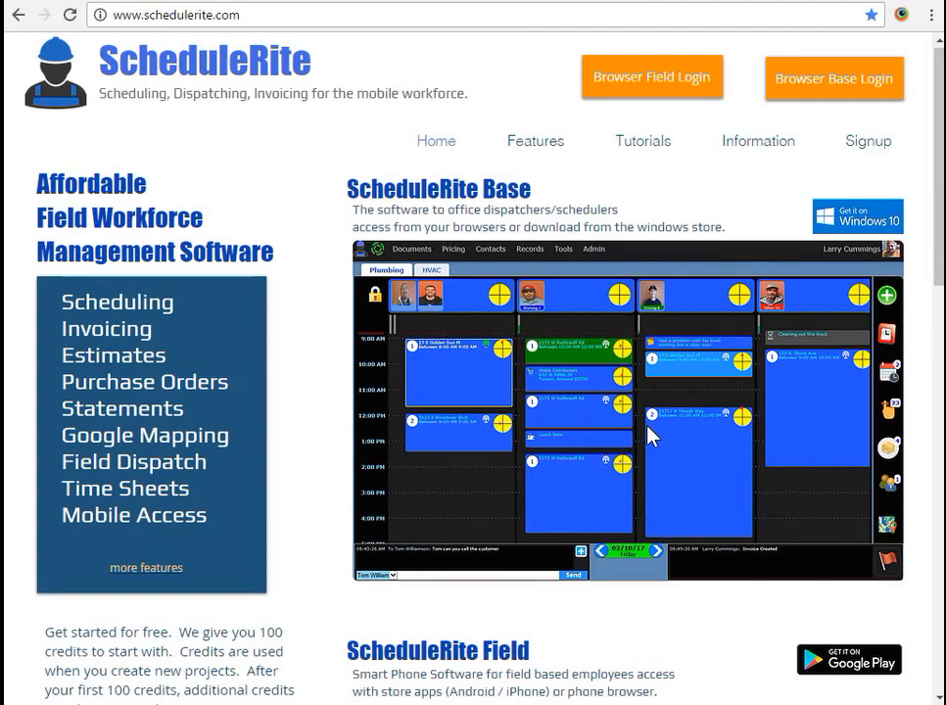
# - Scroll the schedulerite.com homepage down to the ScheduleRite Field section
pyautogui.scroll(-5, 648, 433)
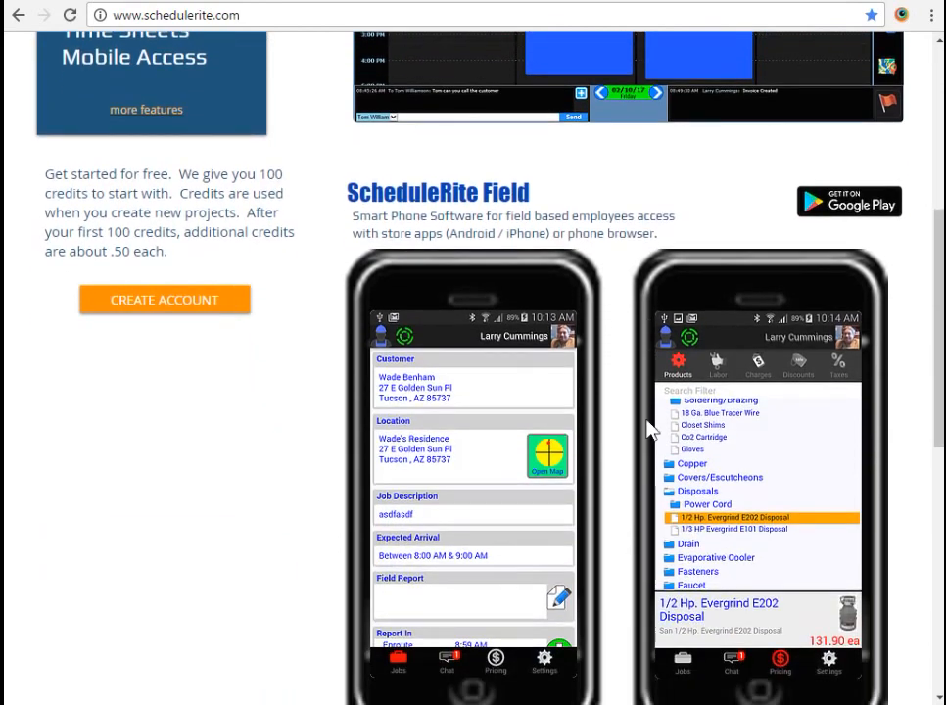